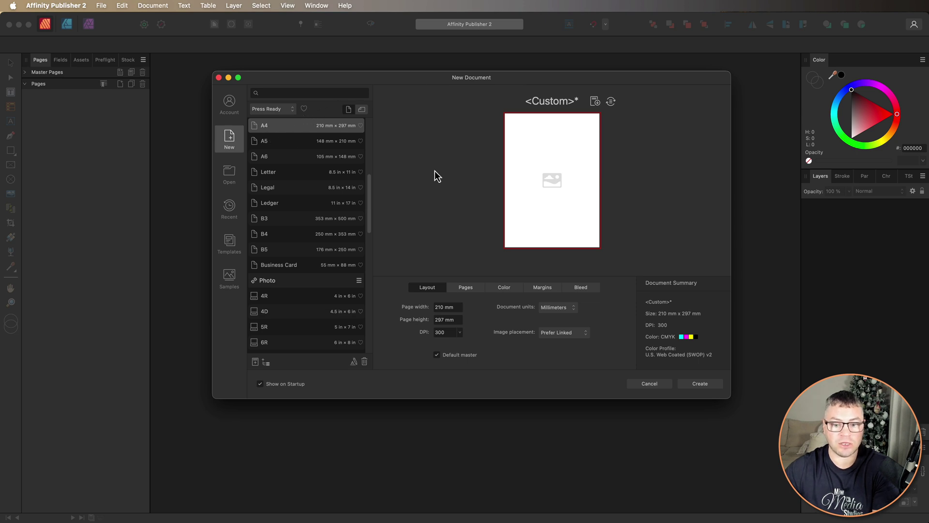
Create the A4 document and draw a data merge layout of 2 rows and 2 columns covering the whole page
left_click(704, 383)
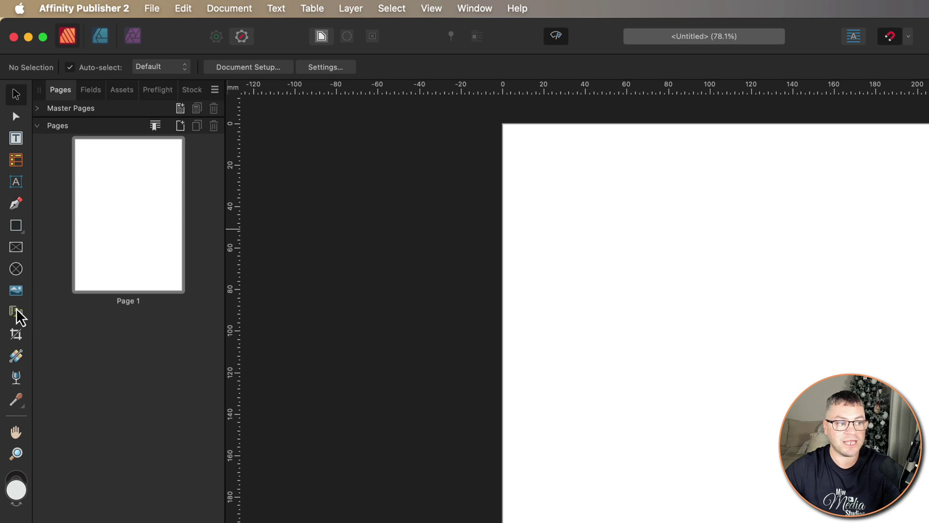
left_click(16, 311)
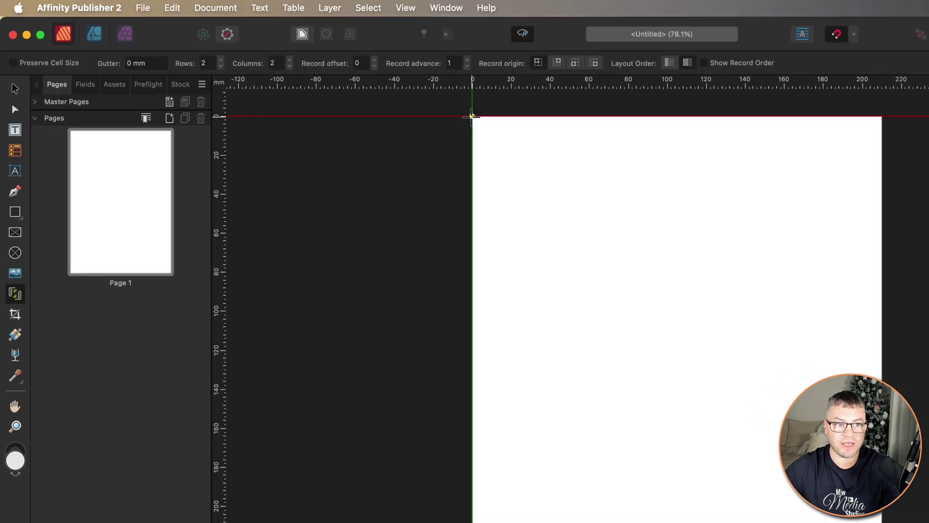
left_click_drag(472, 116, 865, 522)
left_click_drag(613, 488, 626, 492)
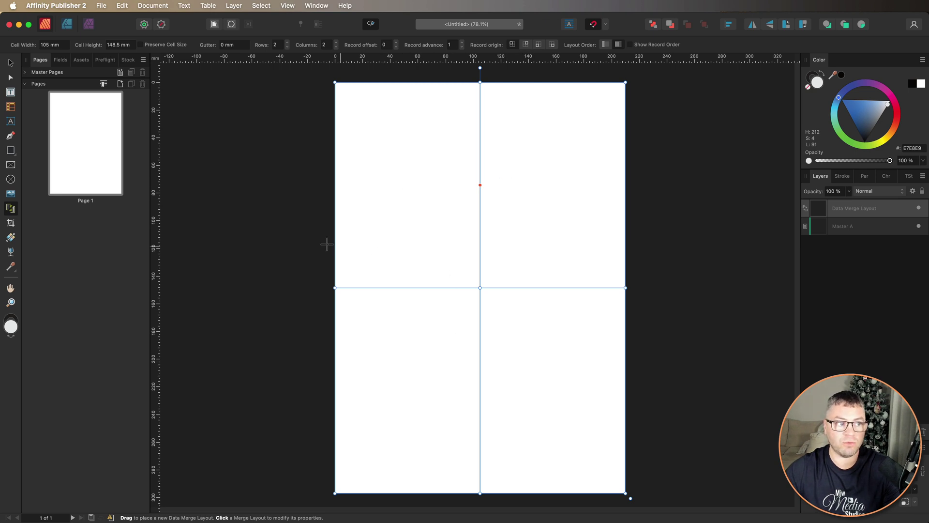
Draw two trial rectangles in the upper-left cell of the data merge layout and undo both
left_click(11, 150)
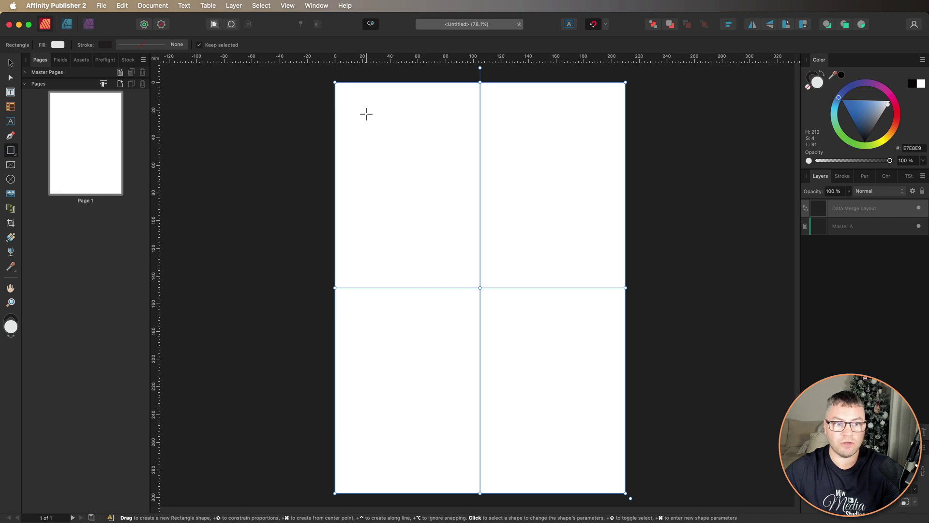
left_click_drag(366, 114, 417, 165)
left_click_drag(366, 192, 432, 234)
key("super+z")
key("super+z")
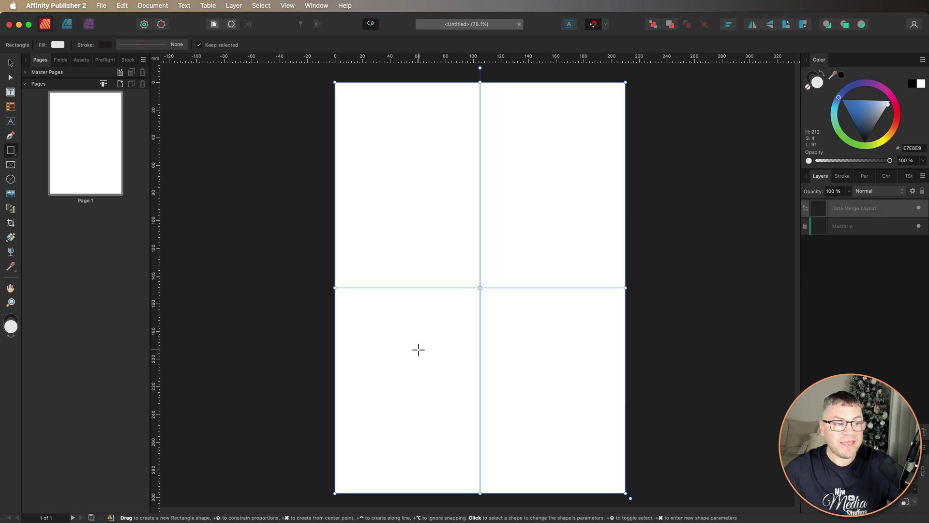
Try higher row and column counts for the data merge layout and return it to 2 rows and 2 columns
left_click(10, 211)
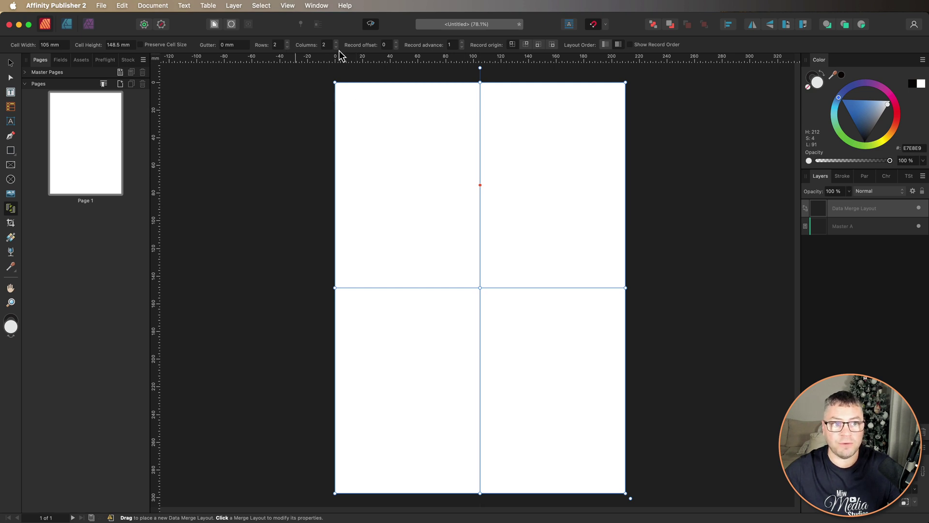
left_click(288, 43)
left_click(288, 43)
left_click(288, 43)
left_click(287, 43)
left_click(287, 47)
left_click(287, 47)
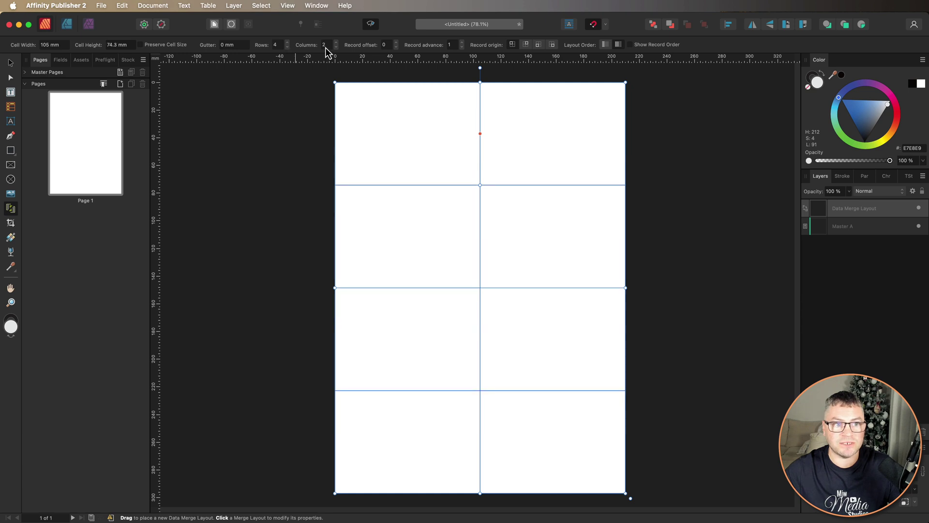
left_click(336, 42)
left_click(336, 47)
left_click(287, 46)
left_click(288, 47)
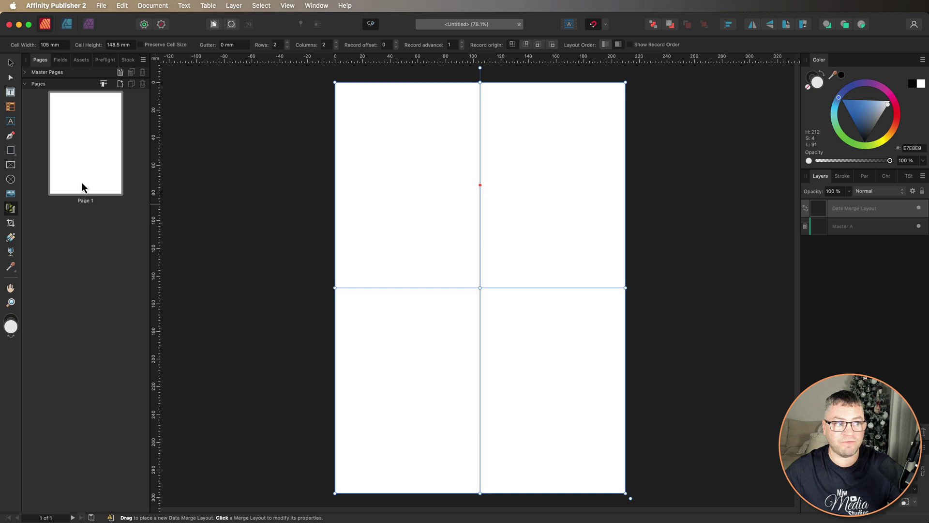
Draw a rectangle of about 105 by 148.5 mm that exactly fills the upper-left cell of the data merge layout
left_click(11, 152)
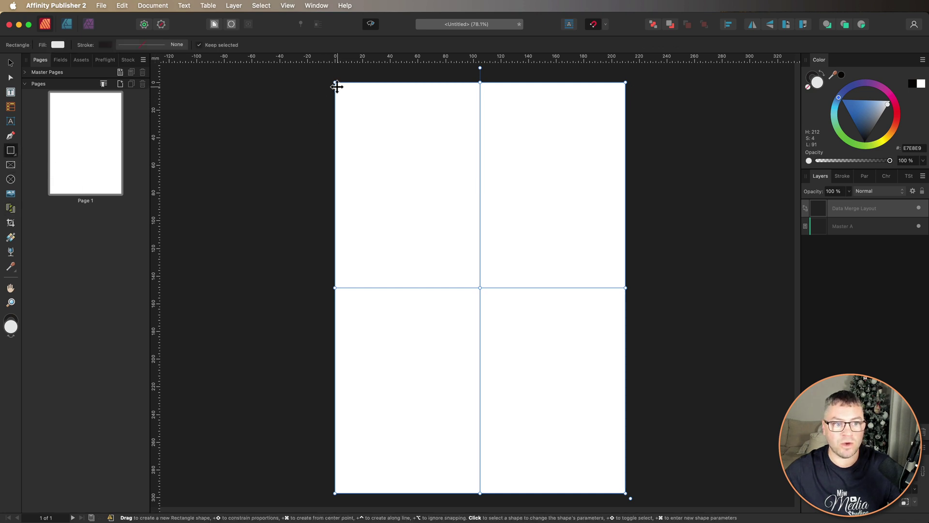
left_click_drag(331, 79, 480, 288)
left_click_drag(331, 184, 334, 180)
left_click_drag(407, 79, 407, 83)
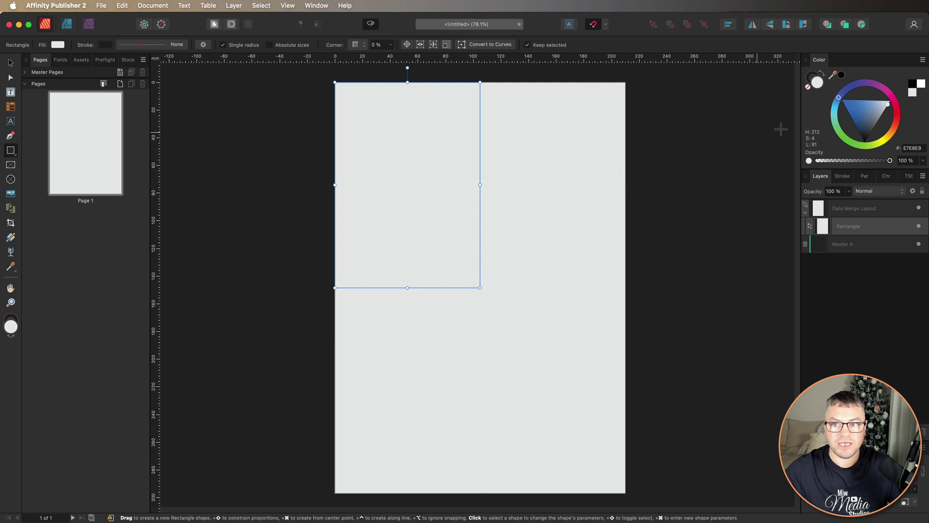
Fill the background rectangle with blue (#365D88) and lock its layer
left_click_drag(863, 110, 863, 120)
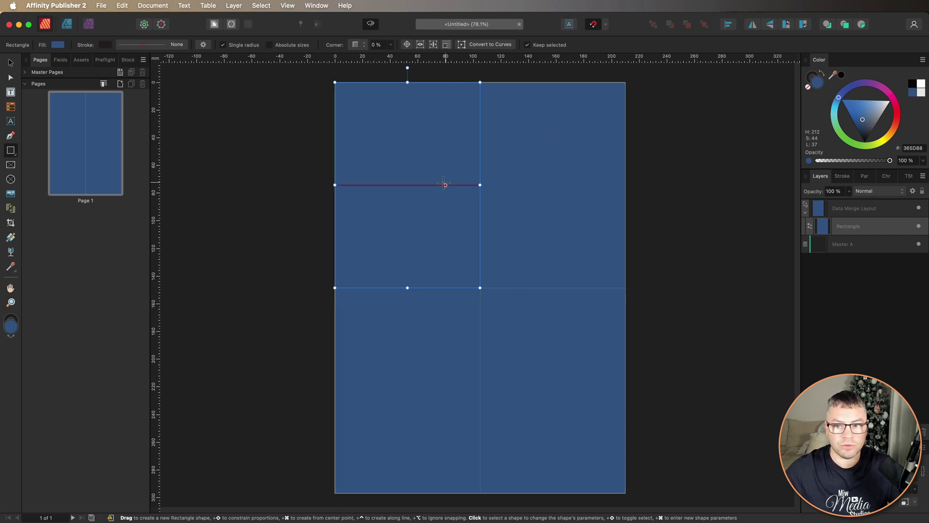
left_click(911, 226)
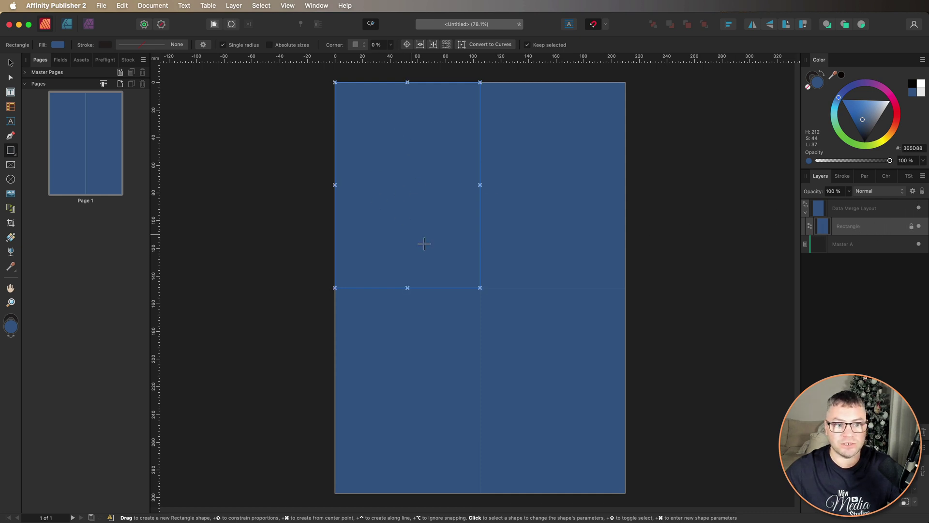
key("v")
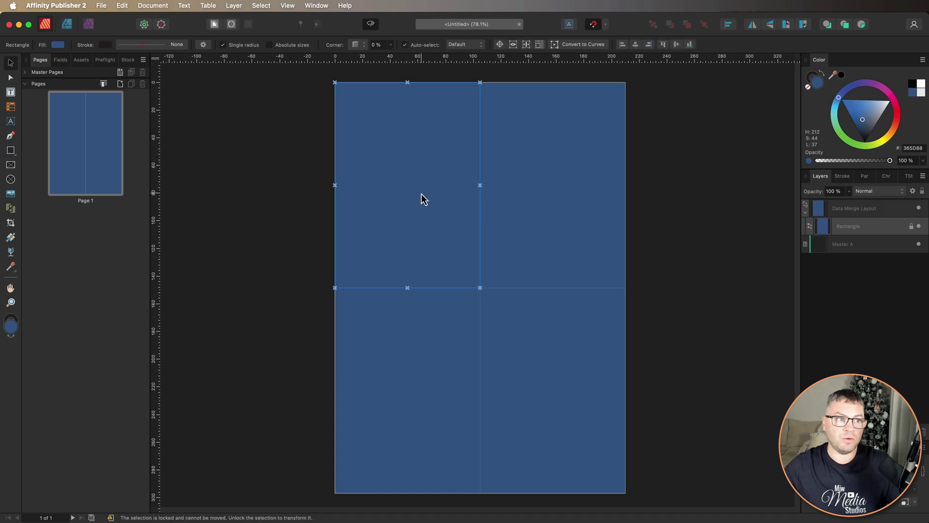
Place the confetti image 6.png from the Party assets in the upper-left cell, scaled to the cell's full height and centred
left_click(82, 60)
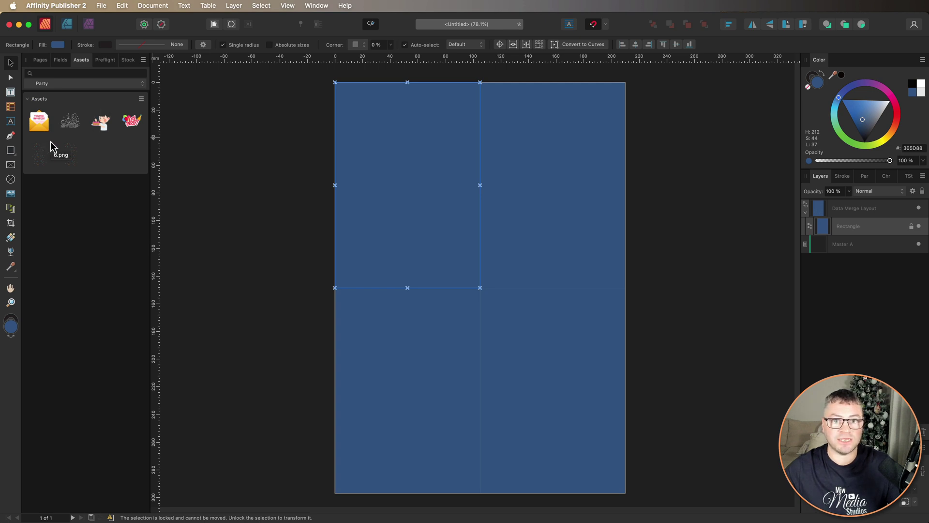
left_click_drag(86, 152, 404, 178)
left_click_drag(189, 175, 384, 207)
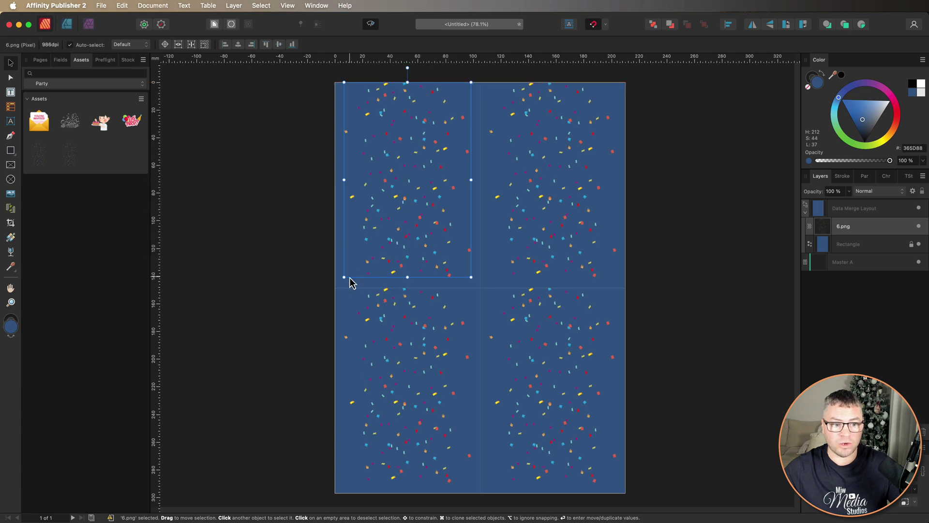
left_click_drag(345, 277, 340, 288)
left_click_drag(417, 228, 421, 232)
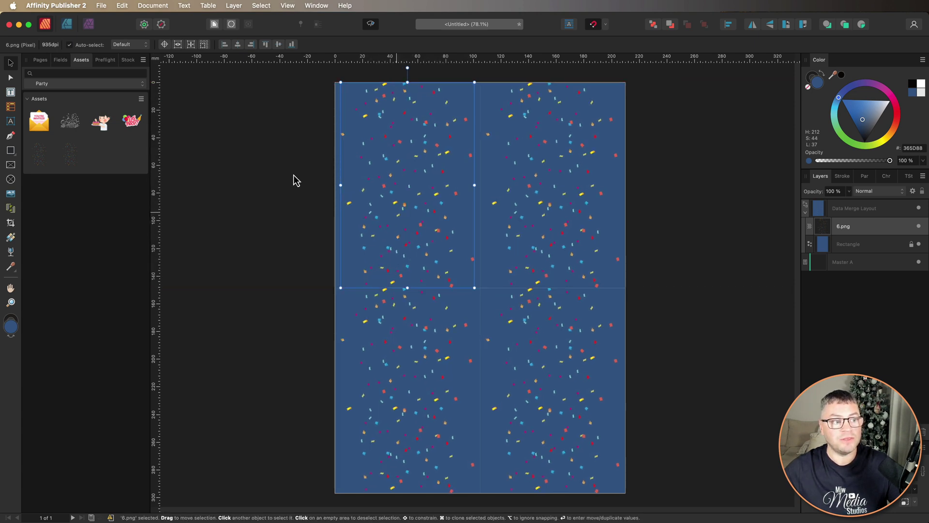
Place the white line-art party children asset, scaled to fit the width, along the bottom edge of the upper-left cell
mouse_move(69, 125)
left_mouse_down()
mouse_move(370, 218)
mouse_move(411, 242)
left_mouse_up()
left_click_drag(358, 201, 332, 188)
left_click_drag(425, 241, 432, 242)
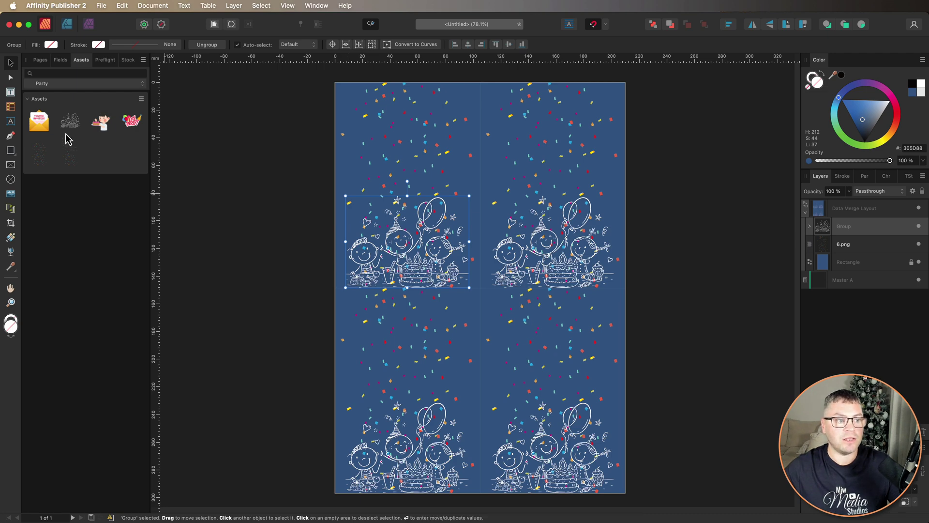
Place the boy-with-cake image in the first cell's lower-right corner and the "You're Invited!" envelope, scaled down, in its lower-left corner
left_click_drag(104, 125, 384, 215)
left_click_drag(305, 332, 472, 213)
left_click_drag(419, 193, 432, 265)
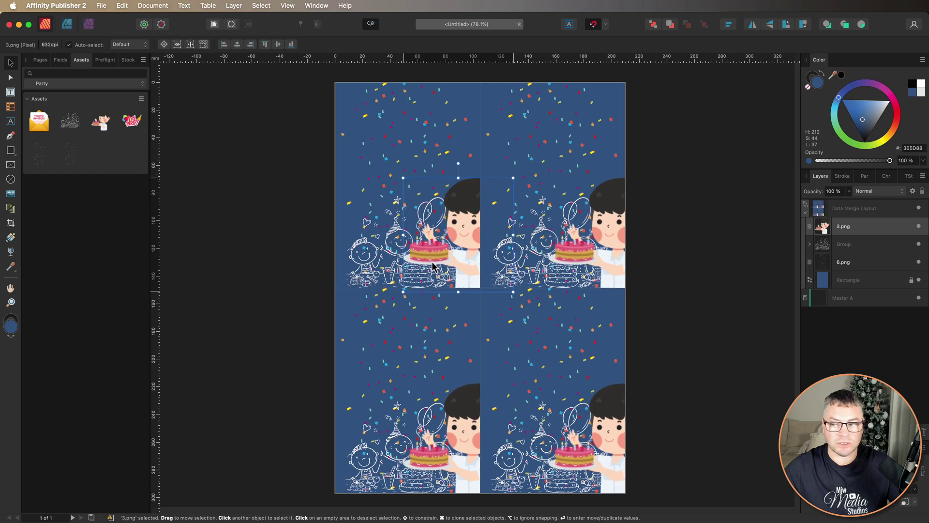
left_click_drag(37, 125, 442, 150)
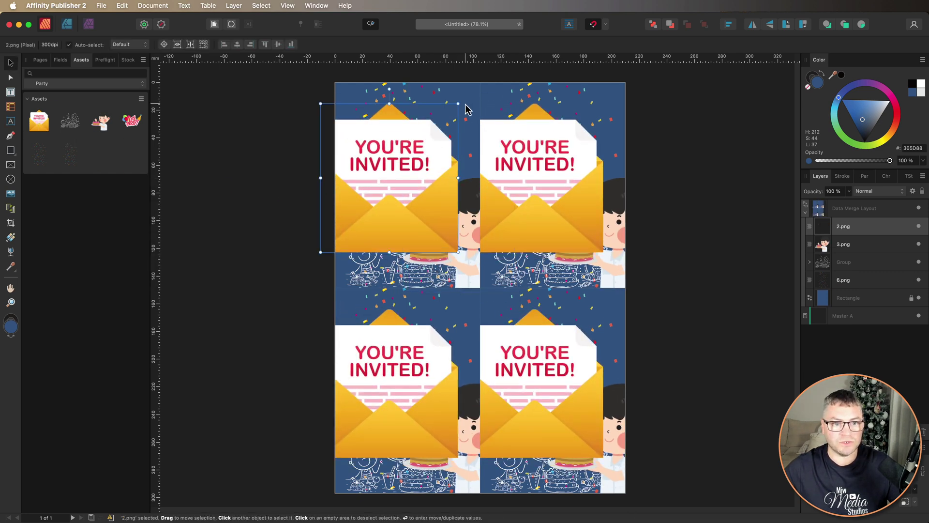
left_click_drag(458, 103, 377, 270)
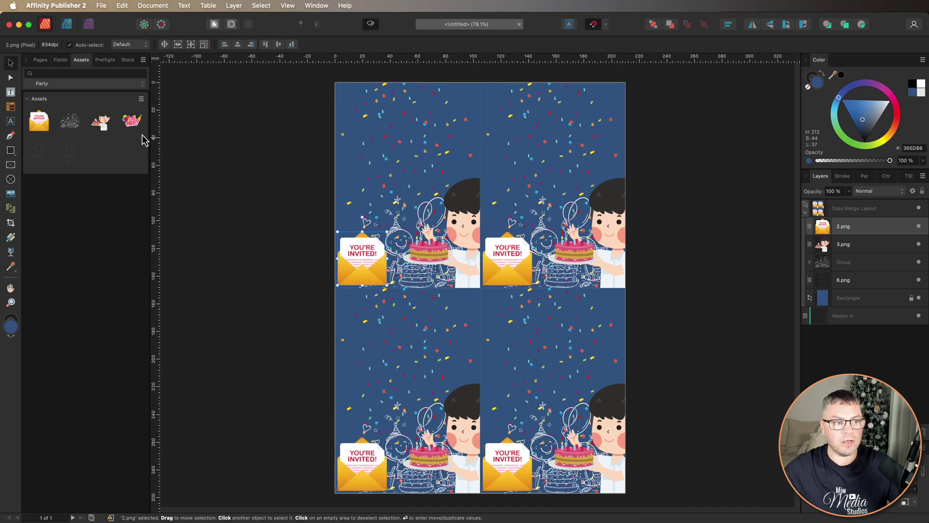
Place the "Let's Party!" image at the top of the upper-left cell, scaled down and centred horizontally
left_click_drag(131, 121, 400, 151)
left_click_drag(210, 259, 425, 127)
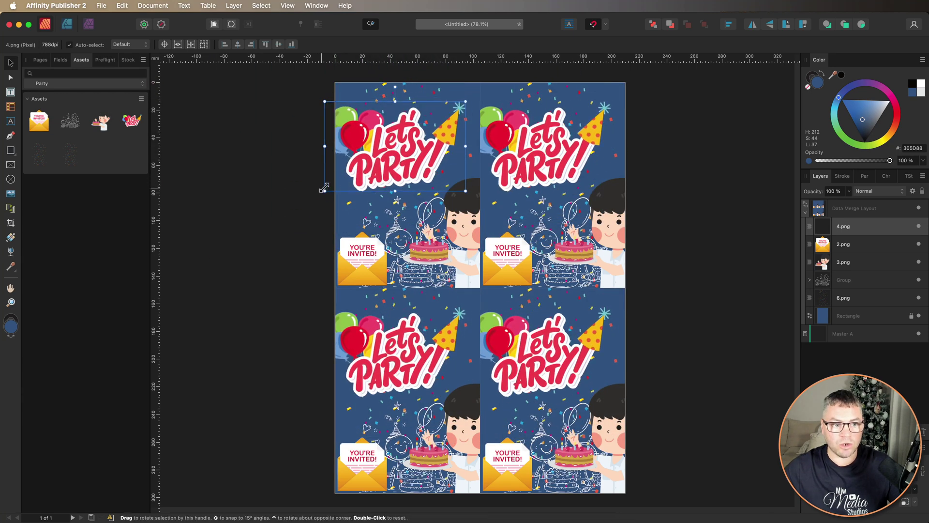
left_click_drag(325, 190, 338, 183)
mouse_move(429, 158)
left_mouse_down()
mouse_move(439, 146)
mouse_move(425, 145)
left_mouse_up()
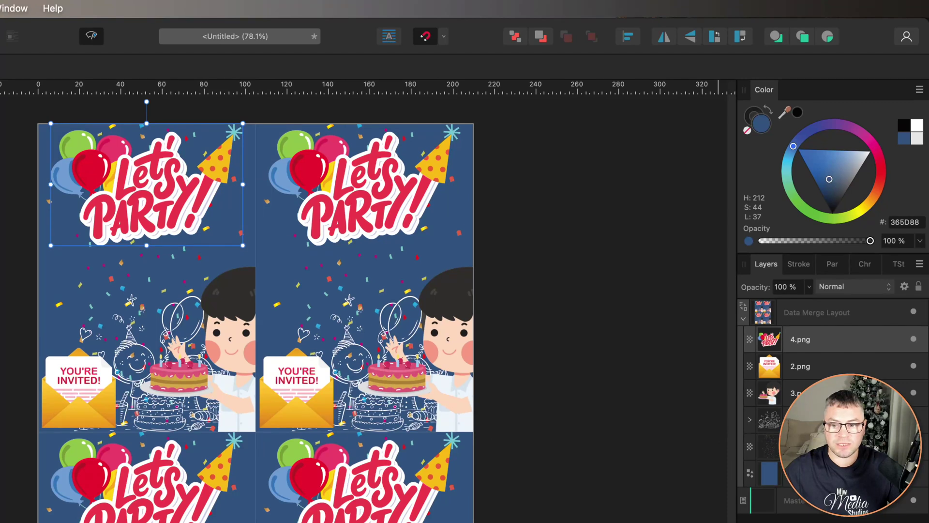
Reduce the opacity of the white line-art party children group to 30%
left_click(145, 339)
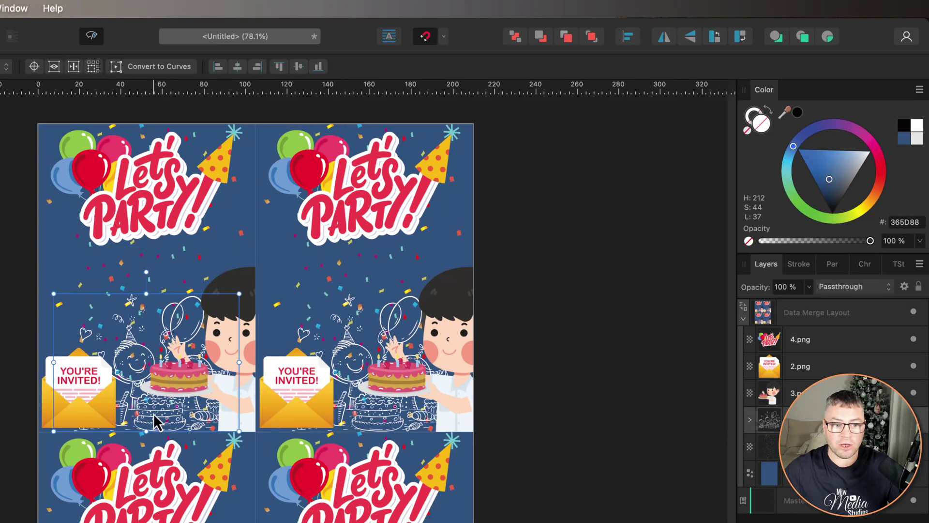
left_click(808, 287)
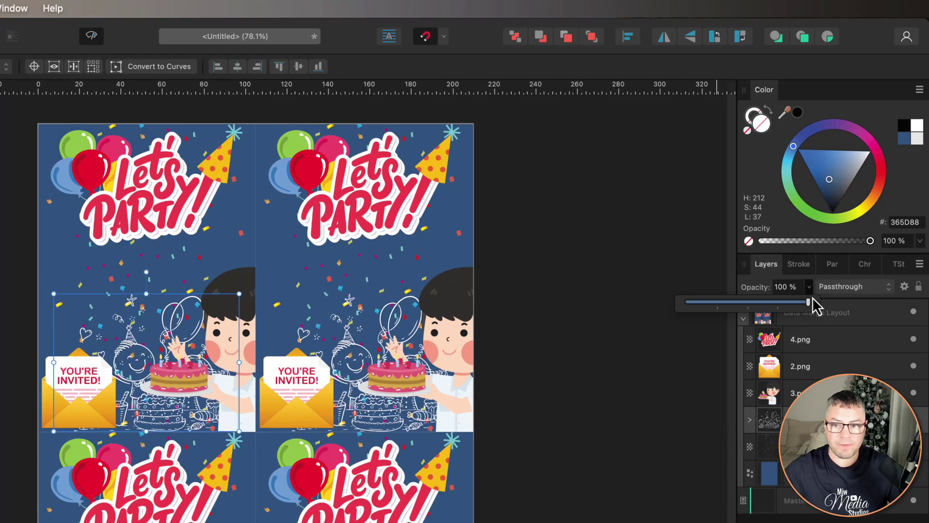
left_click_drag(801, 304, 722, 309)
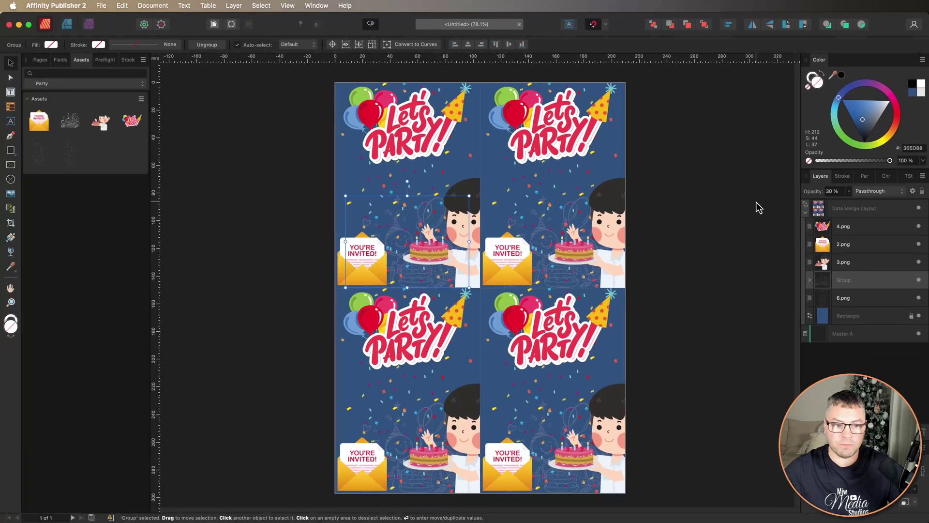
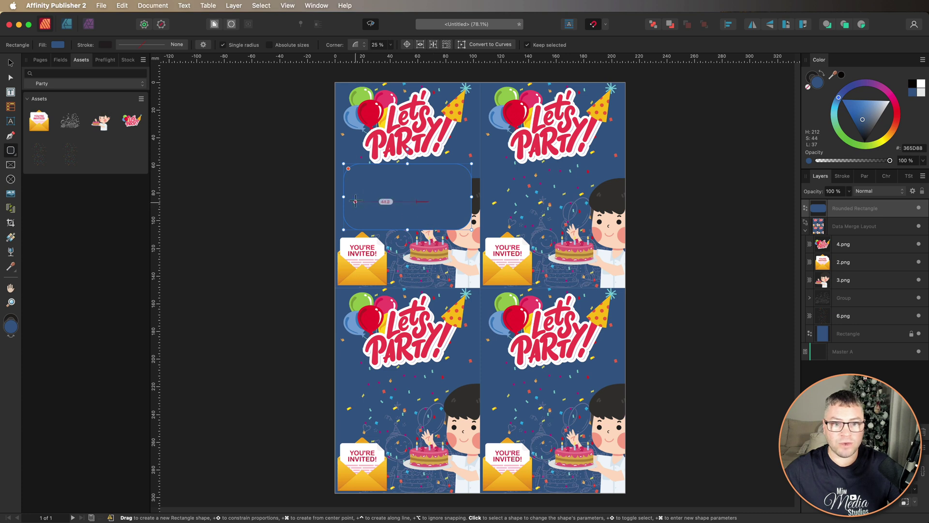
Give the rounded rectangle a 2 pt orange-yellow stroke (#F4B31E) sampled from the envelope
left_click(811, 80)
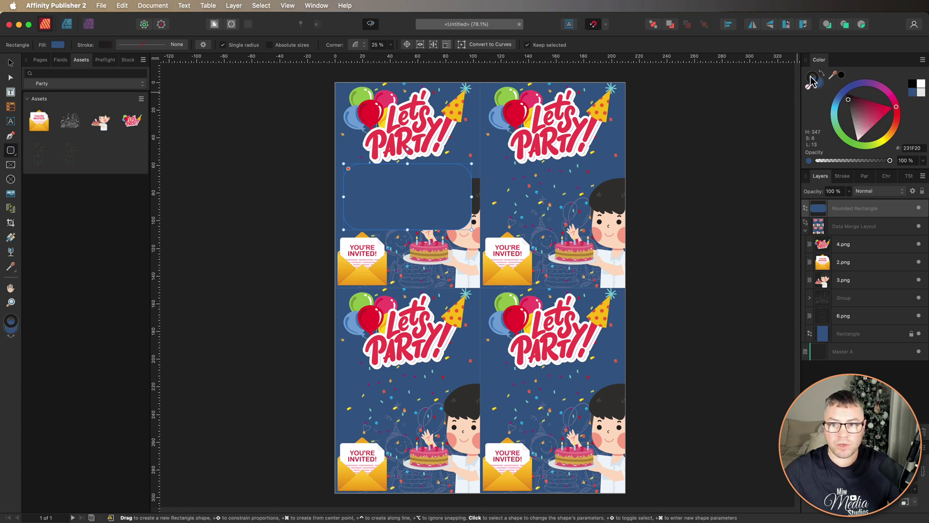
left_click_drag(835, 80, 374, 270)
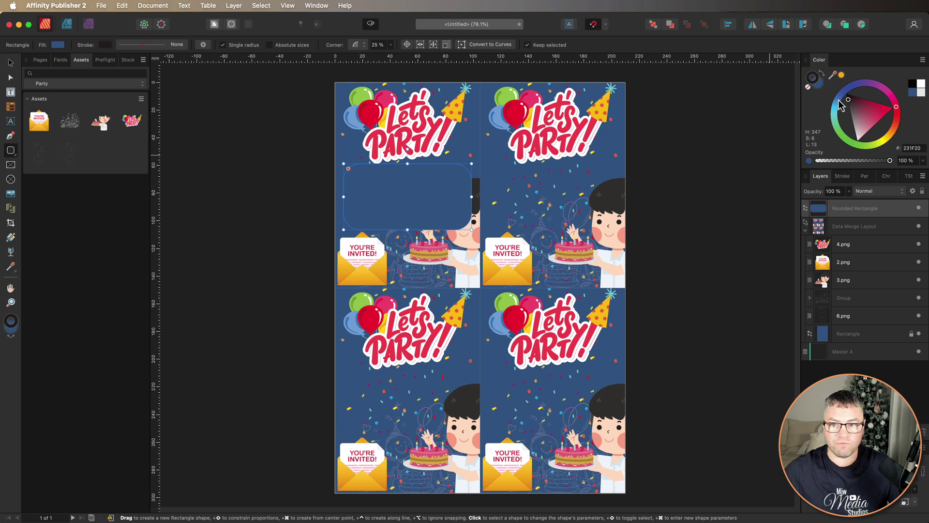
left_click(842, 75)
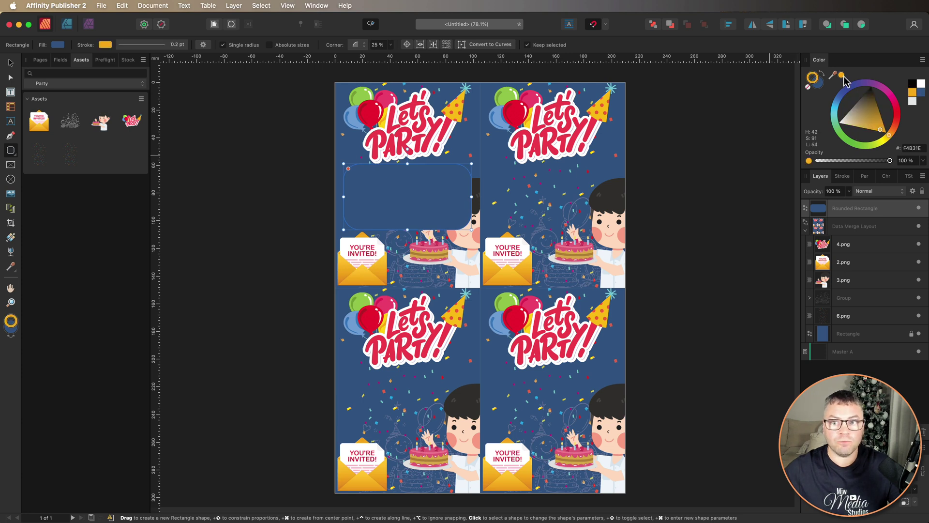
left_click(170, 44)
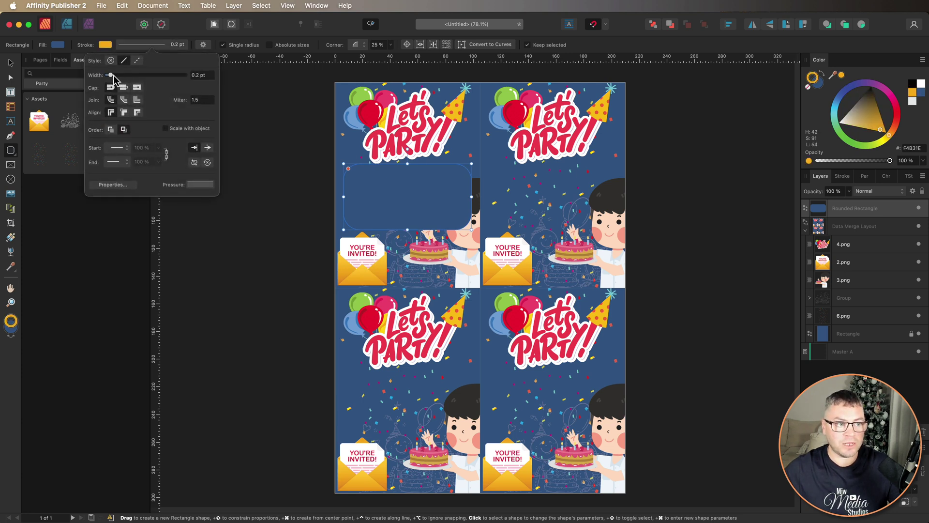
left_click_drag(112, 75, 127, 77)
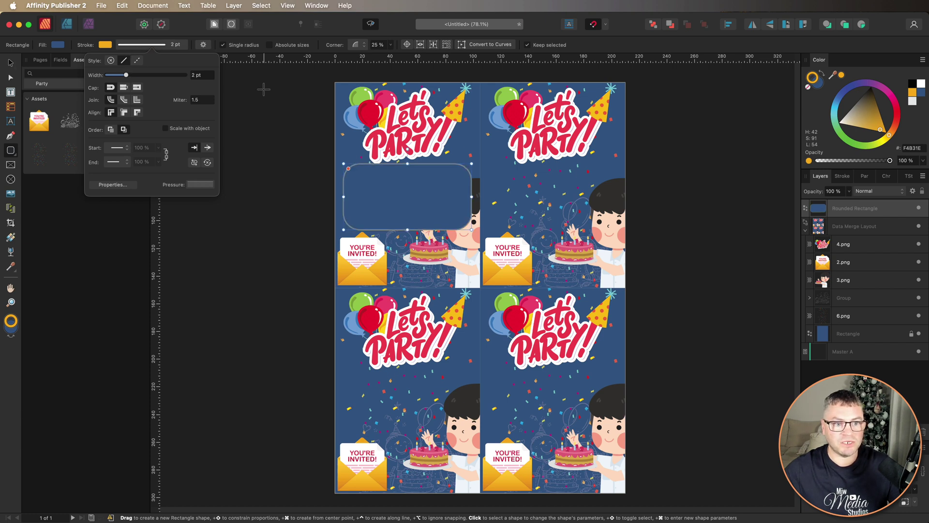
left_click(173, 44)
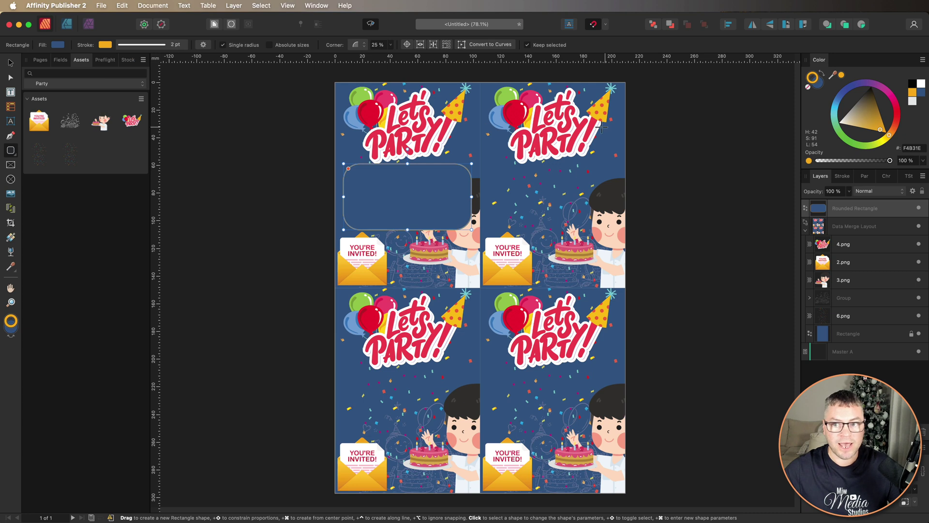
Fill the rounded rectangle with white (#FFFFFF) and deselect it
left_click(819, 86)
left_click_drag(864, 121, 899, 100)
left_click(10, 63)
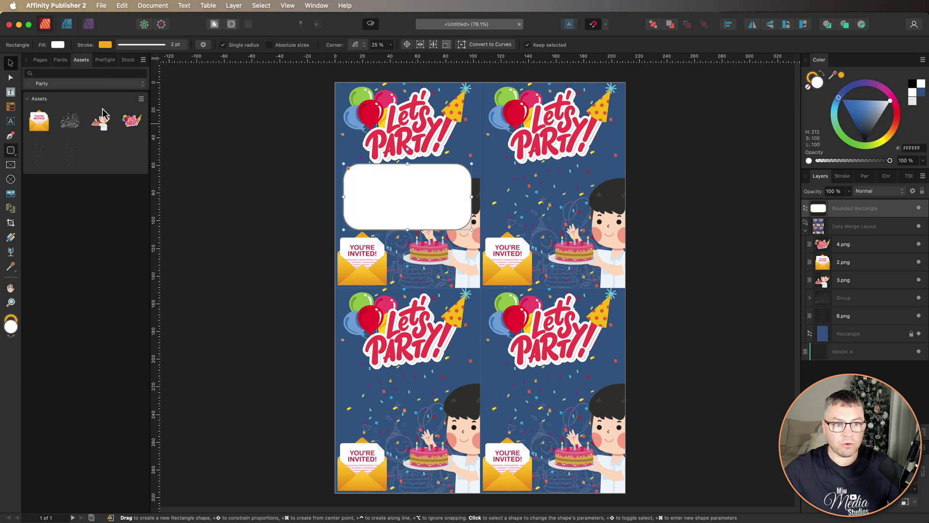
left_click(260, 151)
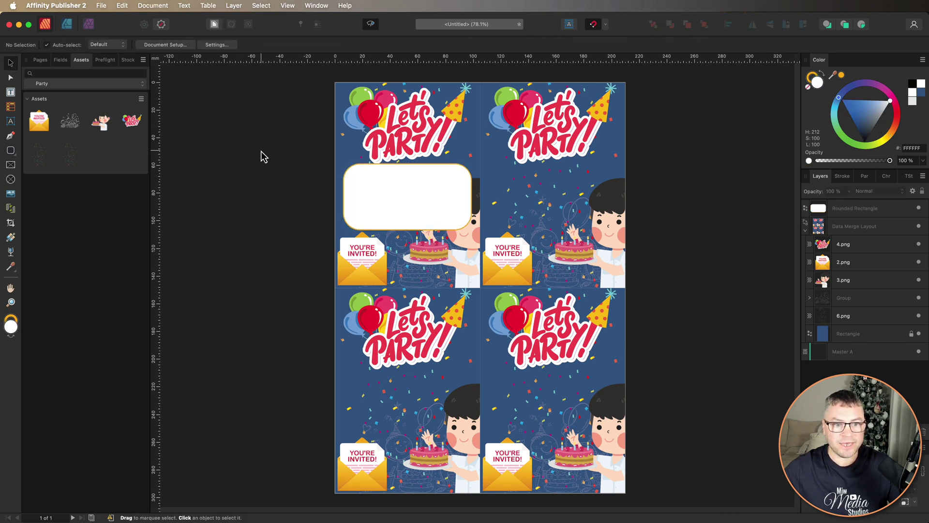
Move the rounded rectangle into the Data Merge Layout and place it directly beneath the boy image (3.png) in the stacking order
left_click(417, 206)
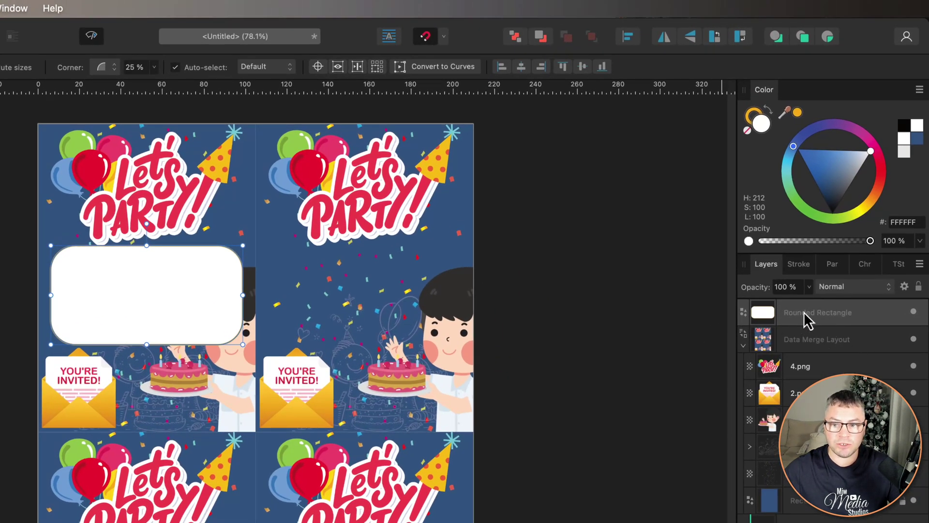
left_click_drag(809, 316, 813, 344)
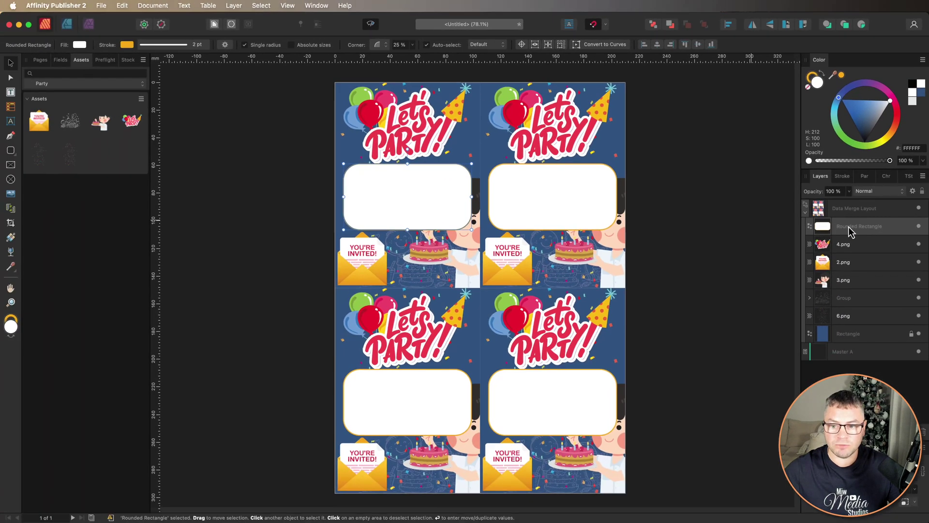
left_click_drag(808, 342, 811, 369)
left_click_drag(850, 246, 848, 290)
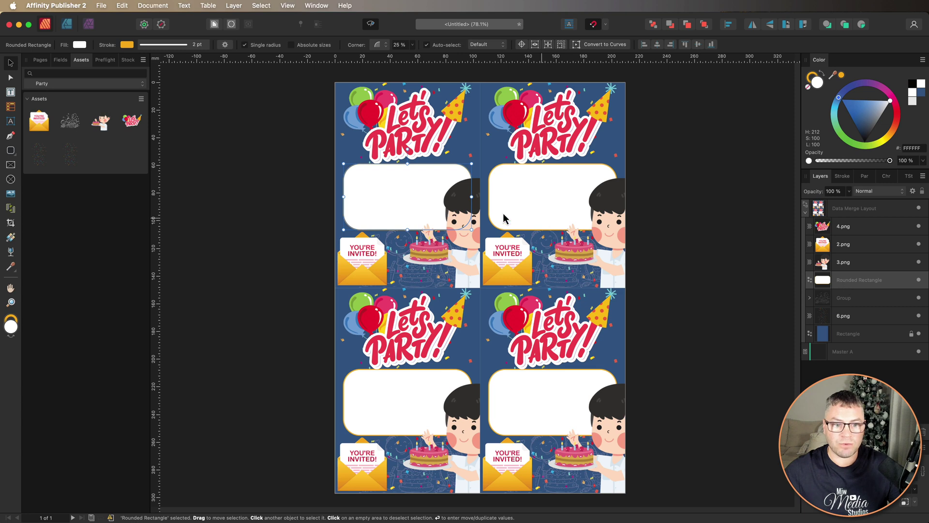
Widen the white rounded rectangle to nearly the cell's full width and adjust its upper and lower edges to sit beneath the title
left_click_drag(426, 187, 425, 188)
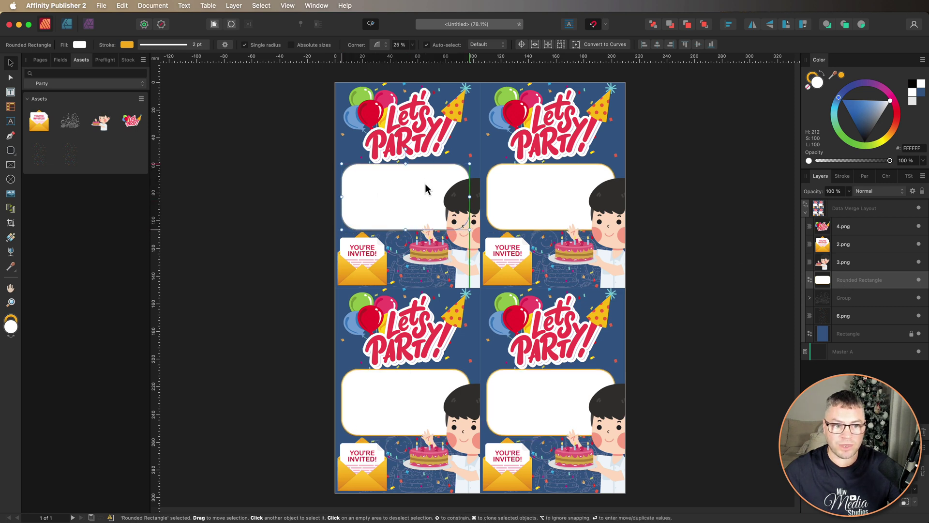
left_click_drag(341, 197, 339, 197)
left_click_drag(470, 196, 475, 197)
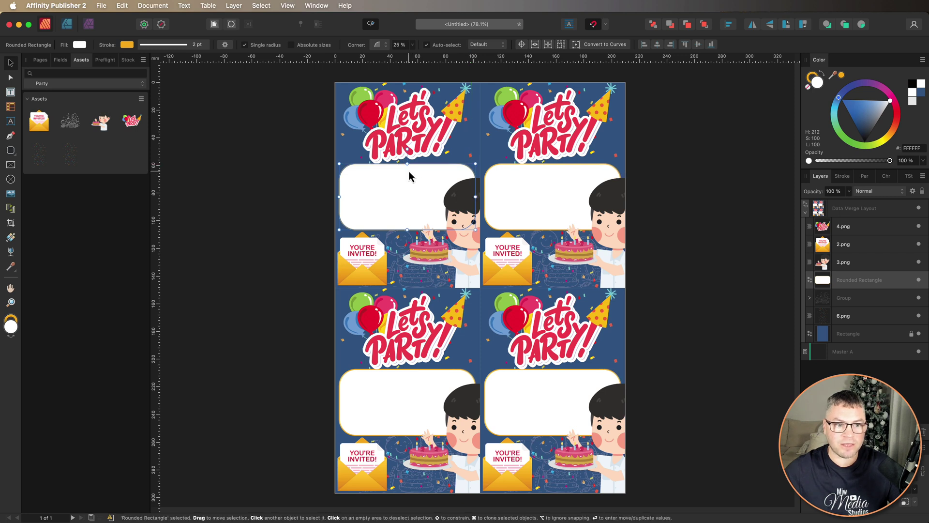
left_click_drag(407, 168, 408, 166)
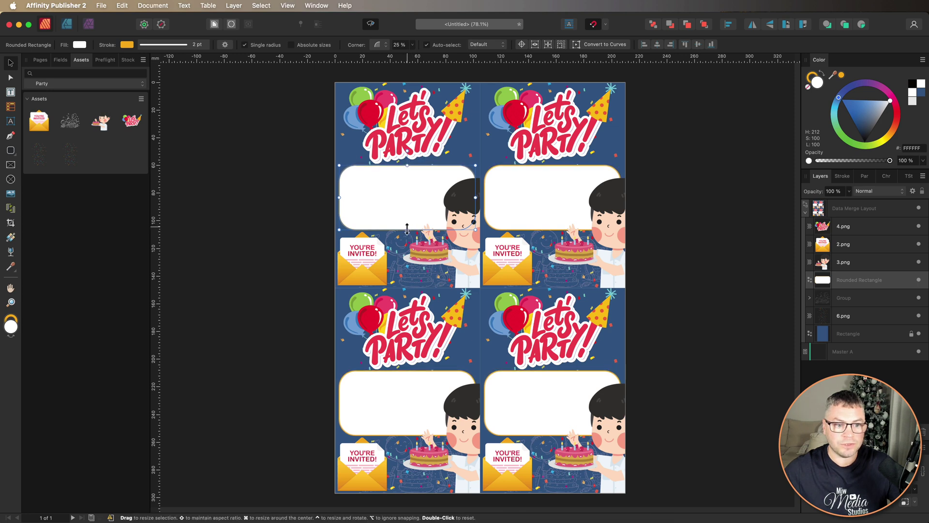
left_click_drag(407, 228, 407, 229)
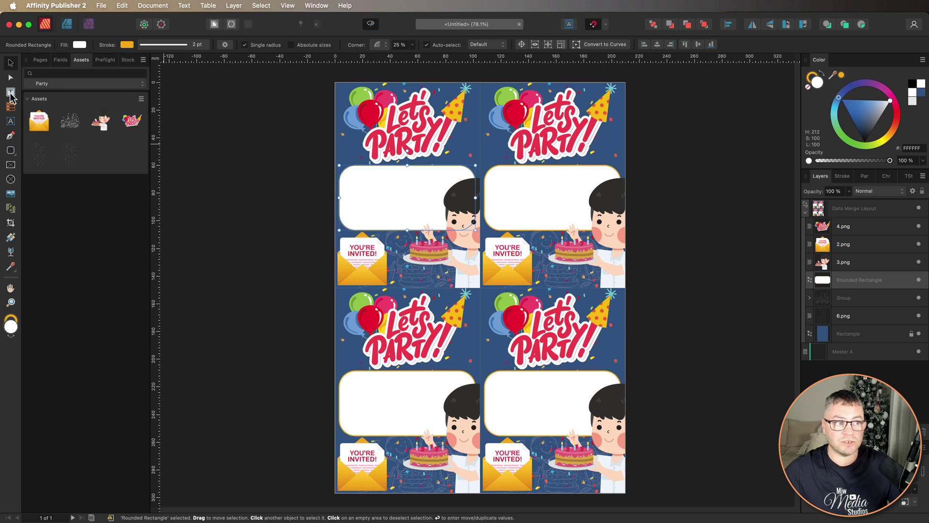
Draw a text frame inside the upper-left cell's white rounded rectangle and paste the invitation wording into it
left_click(10, 93)
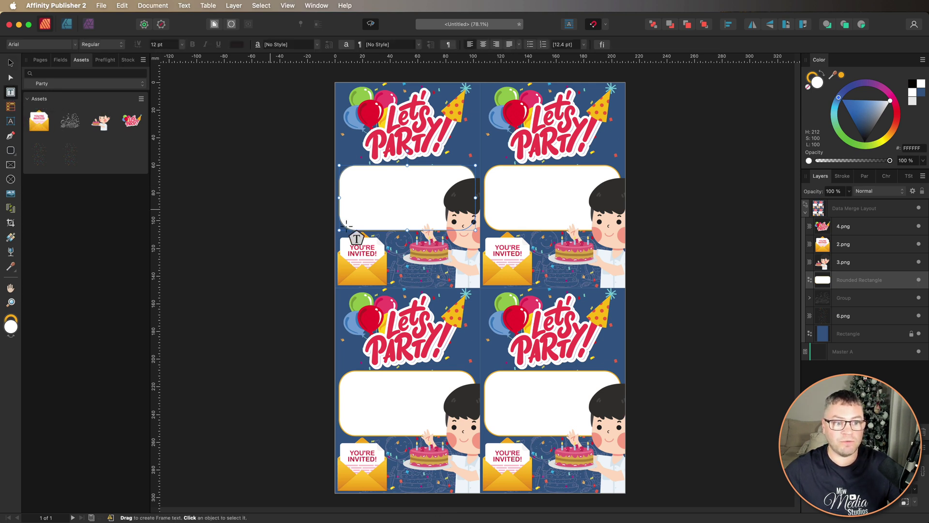
left_click_drag(349, 170, 444, 225)
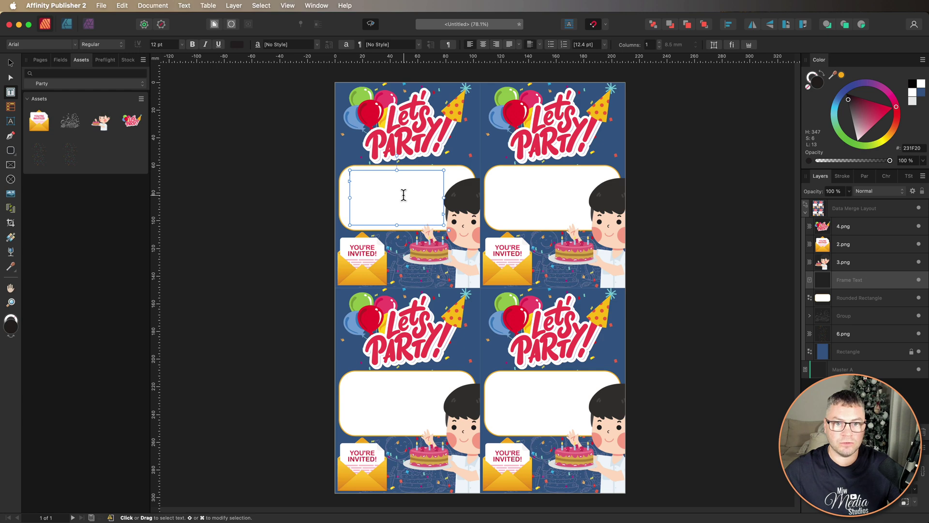
key("super+v")
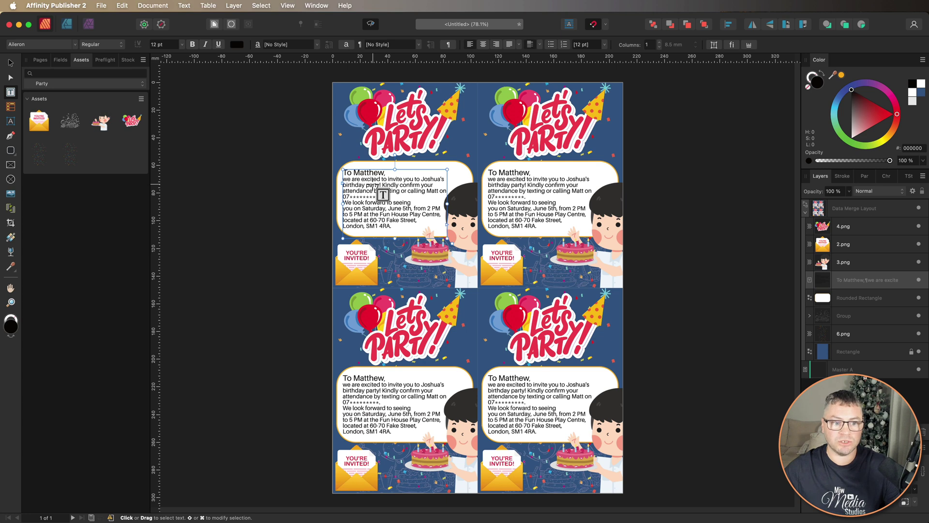
left_click(360, 172)
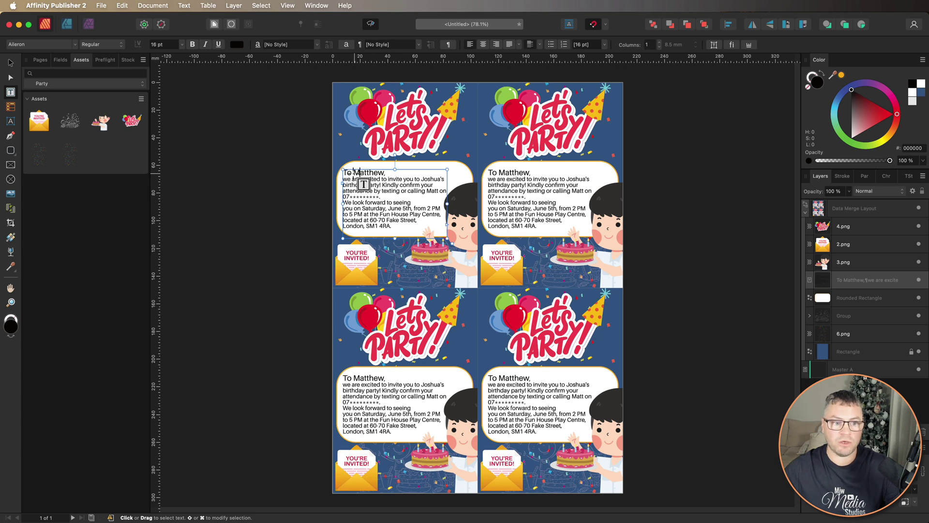
left_click_drag(360, 172, 385, 174)
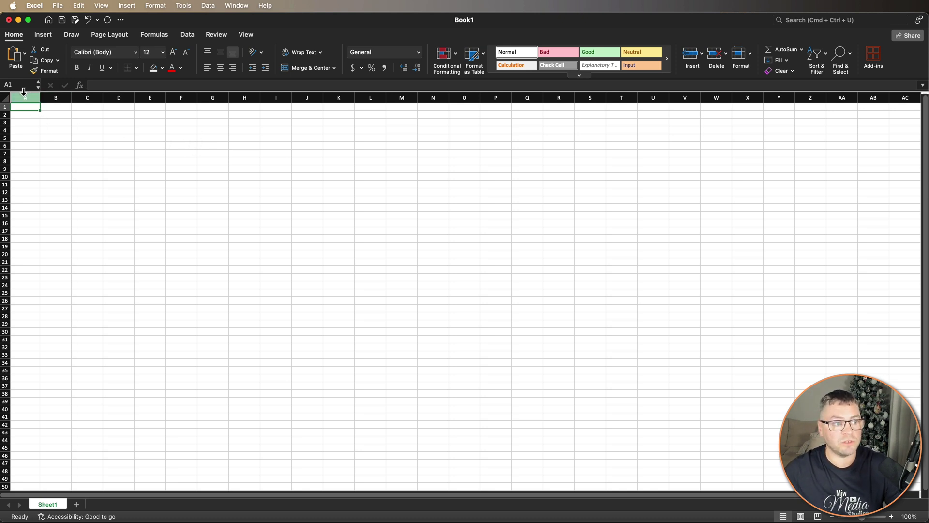
In a blank Excel workbook, widen column A, enter the header "Child Name:" in A1 and a child's first name in A2
left_click_drag(38, 96, 110, 95)
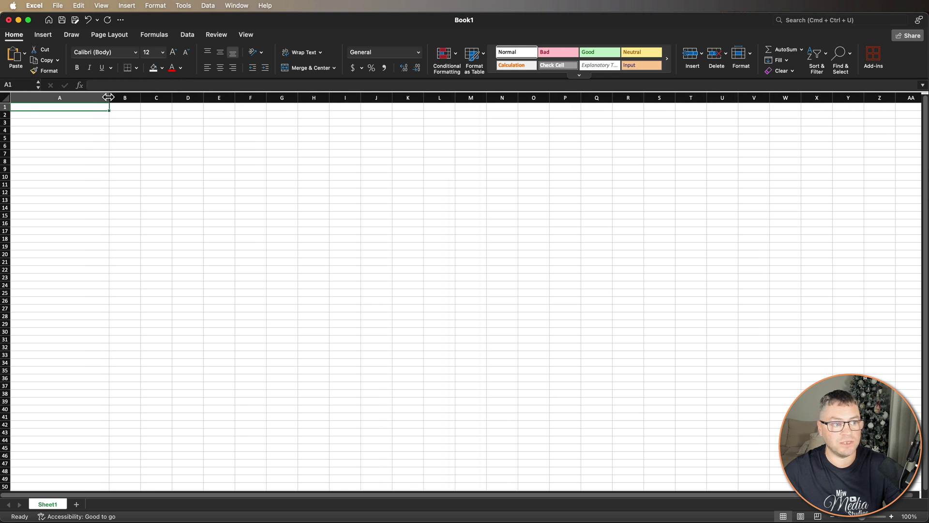
double_click(43, 105)
type("Chil")
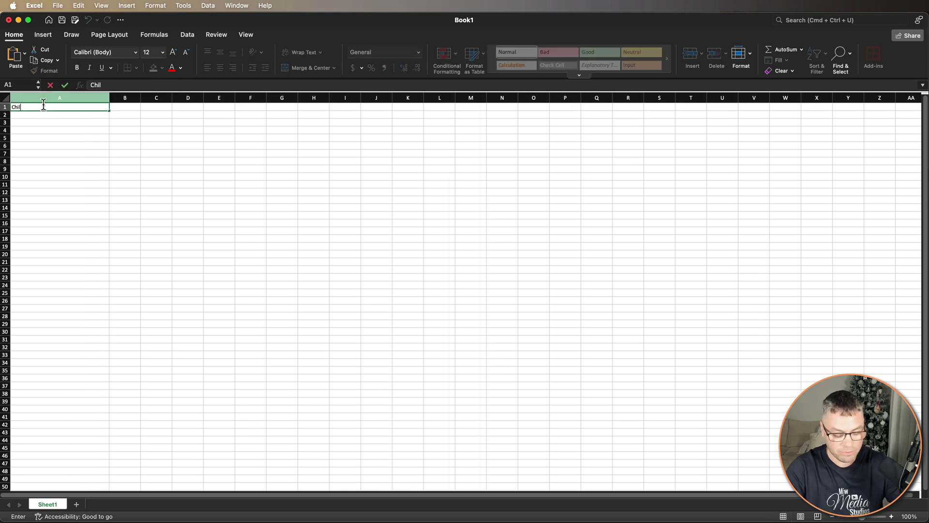
type("d Name:")
left_click(42, 114)
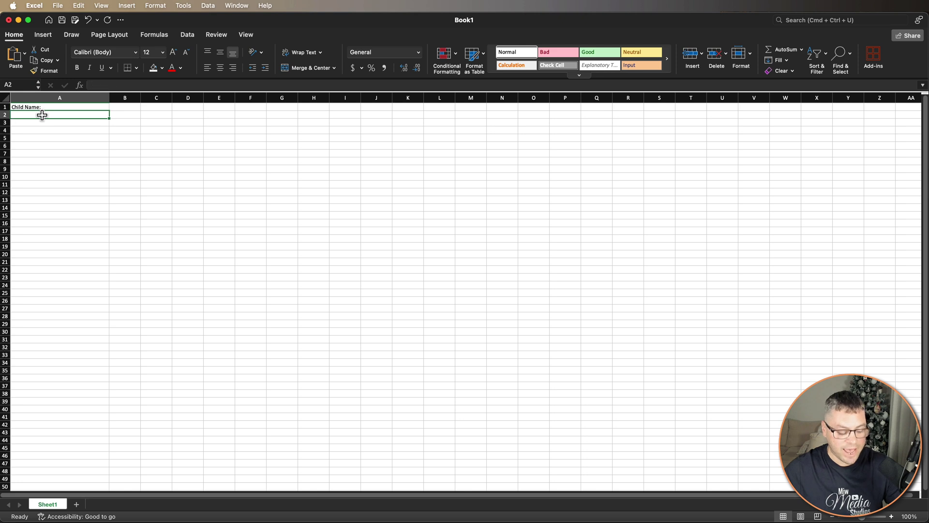
type("Lisa")
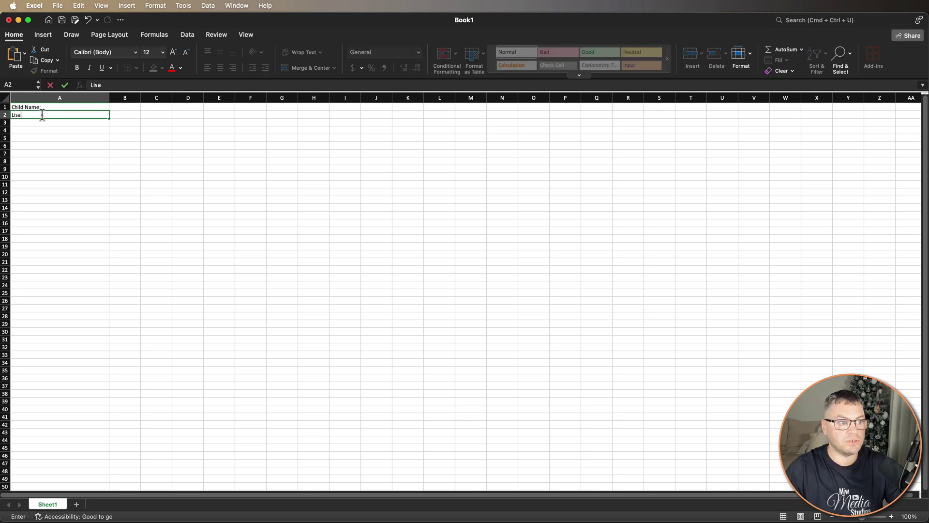
left_click(44, 123)
left_click(44, 131)
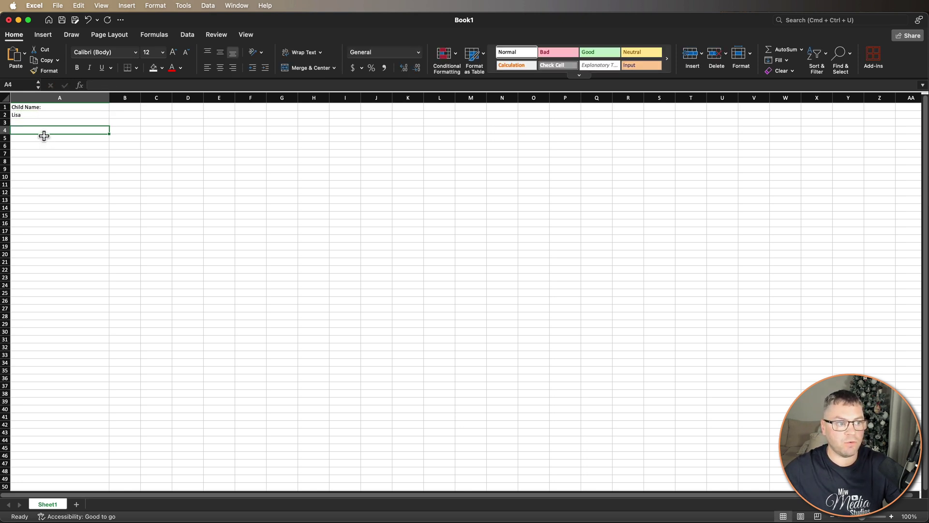
left_click(44, 138)
left_click(45, 148)
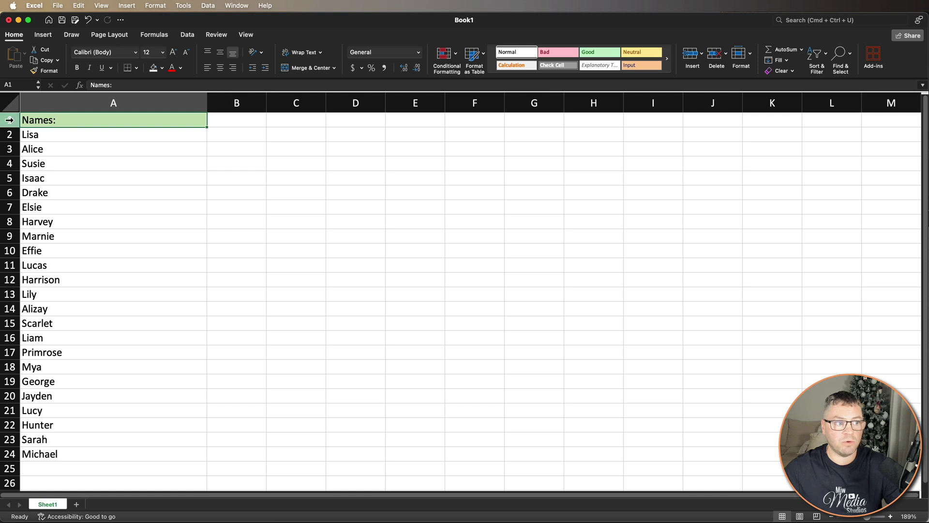
Look through the list of children's names beneath the header in column A
left_click(66, 134)
left_click(67, 149)
left_click(69, 163)
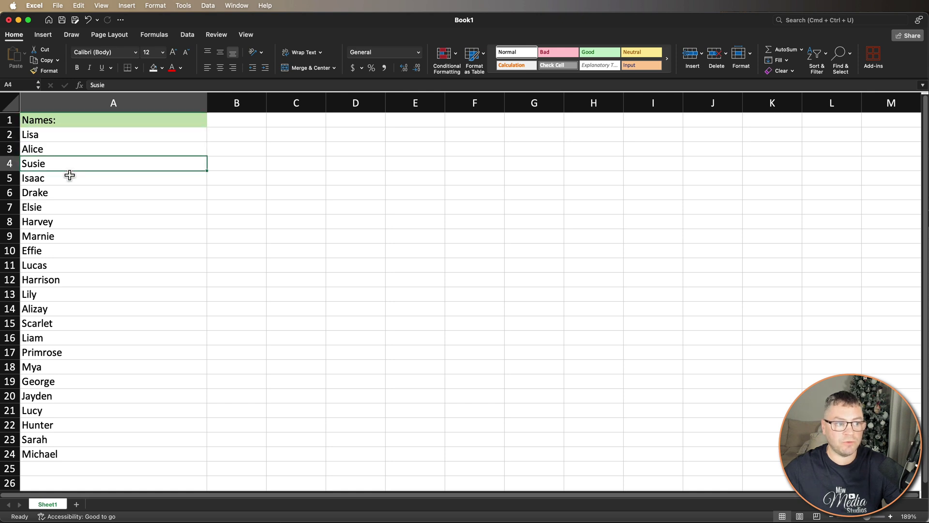
left_click(69, 178)
left_click(70, 196)
left_click(72, 216)
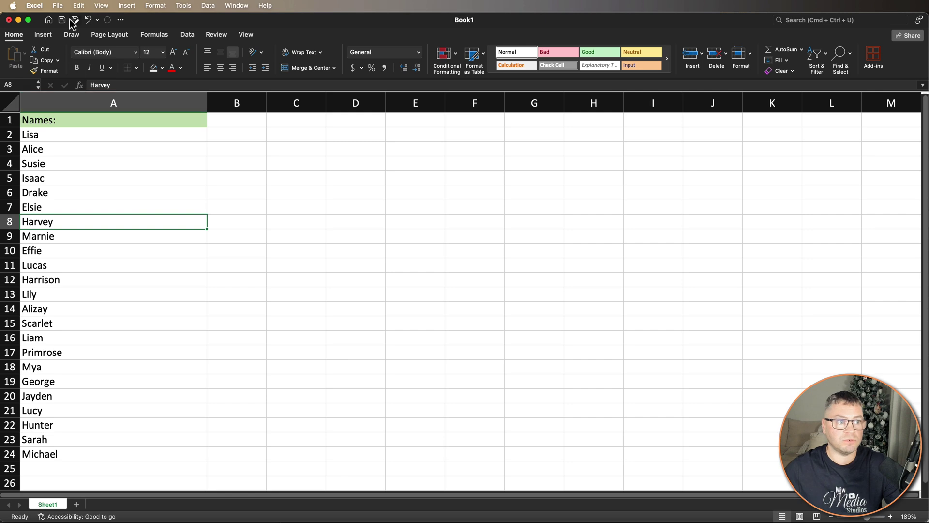
left_click(57, 6)
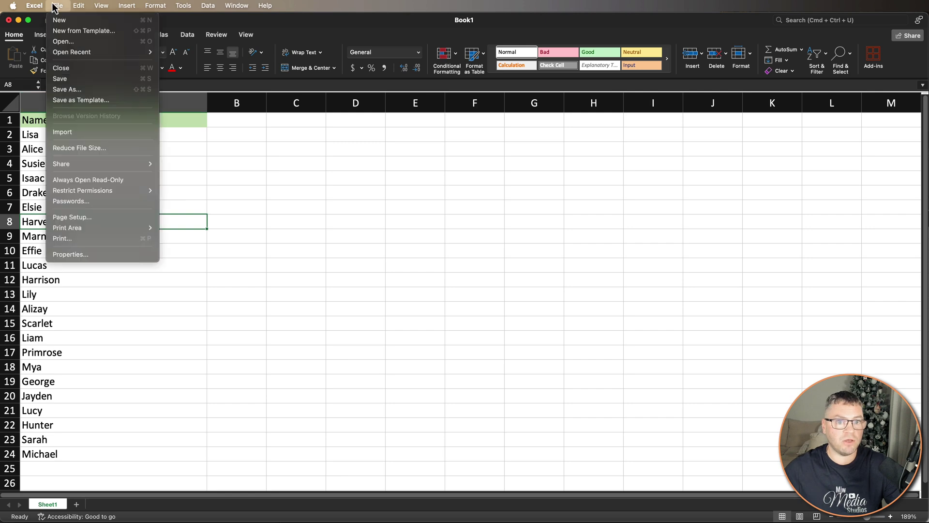
left_click(85, 89)
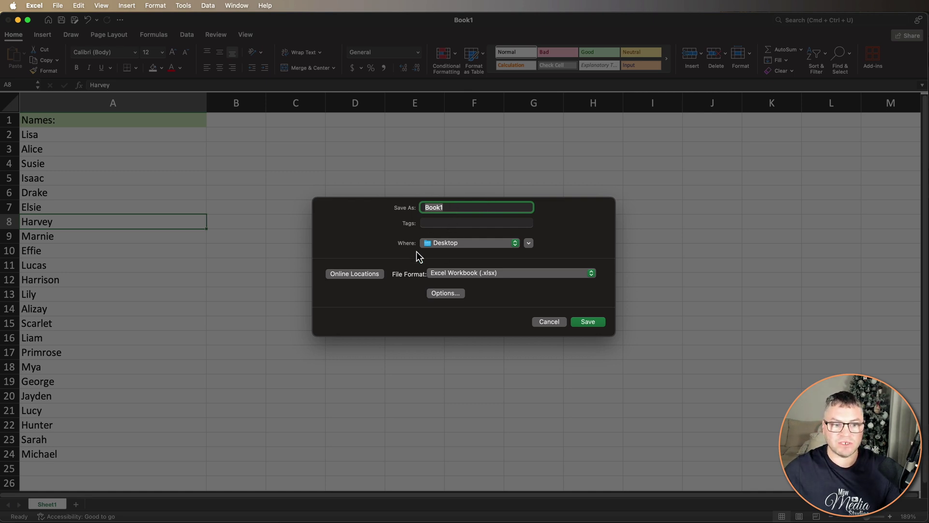
left_click(549, 322)
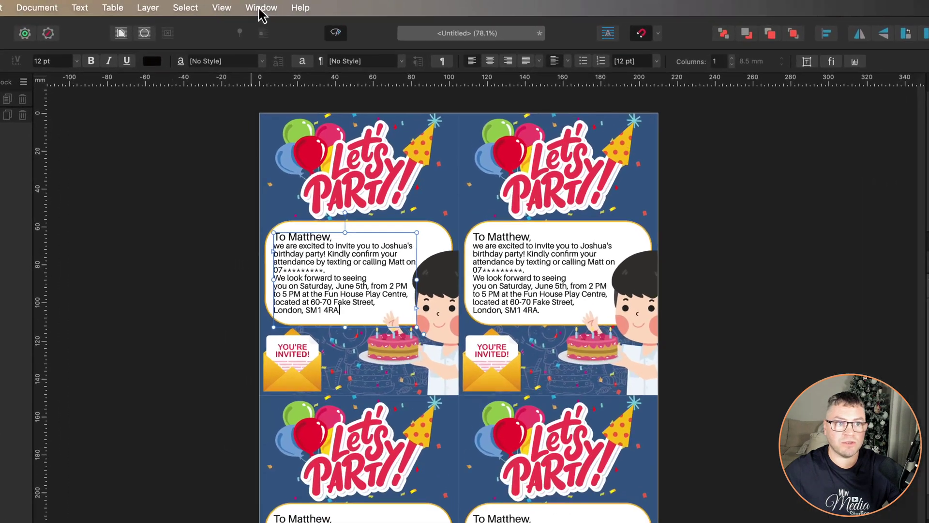
Switch to Affinity Publisher, add Book1.xlsx from the Desktop as the data merge source and enable previewing with record 1
left_click(316, 6)
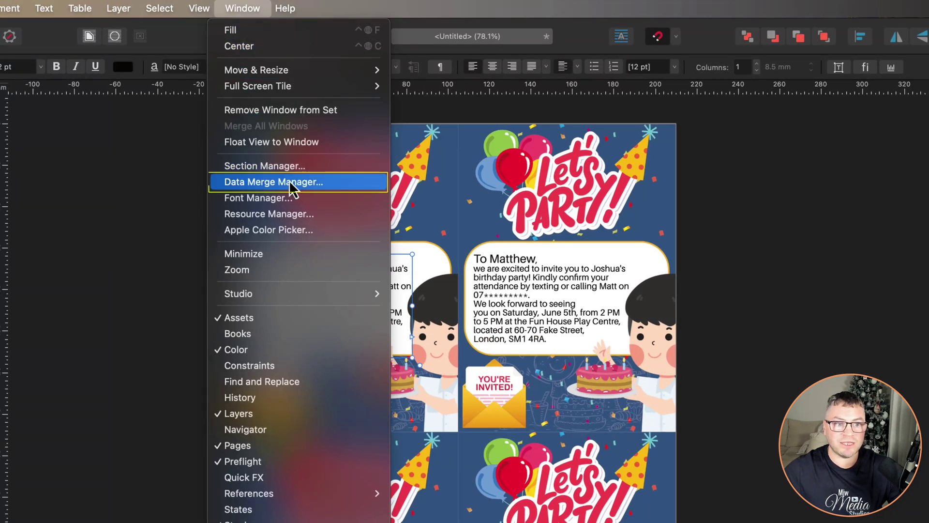
left_click(291, 184)
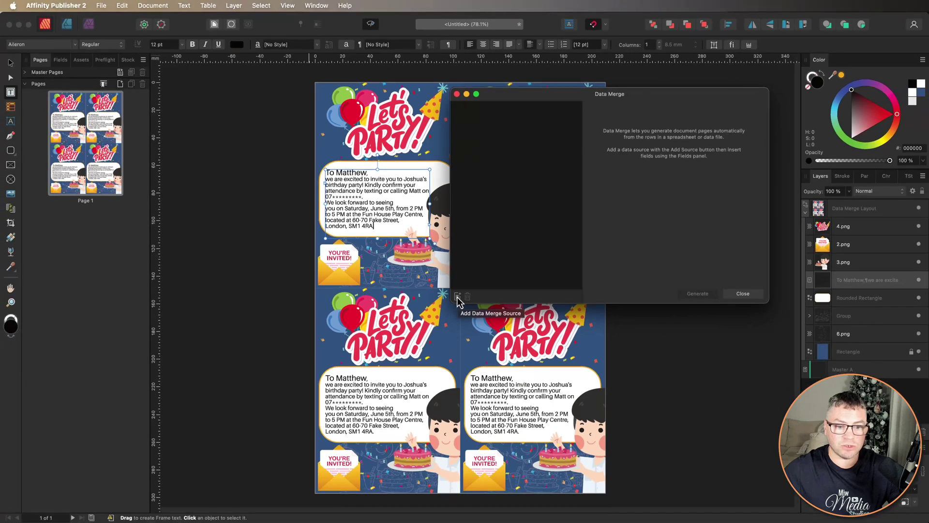
left_click(457, 298)
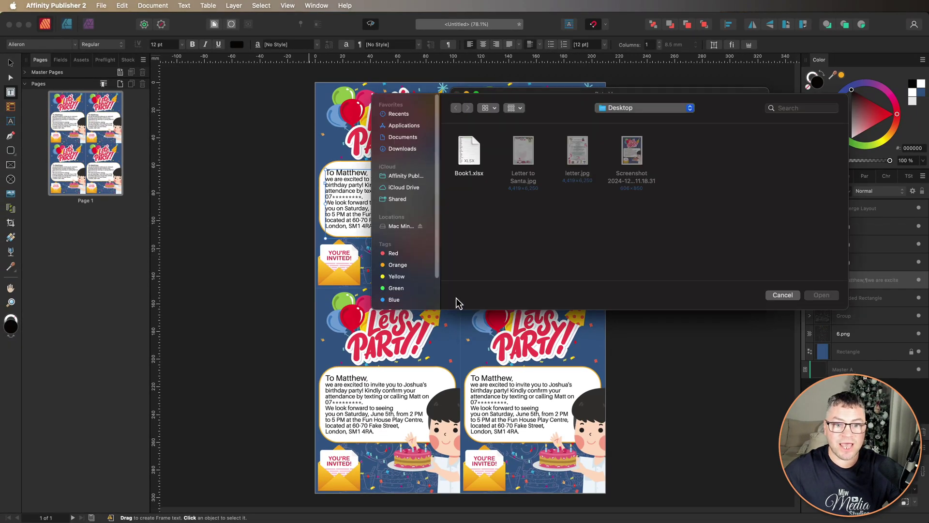
double_click(470, 160)
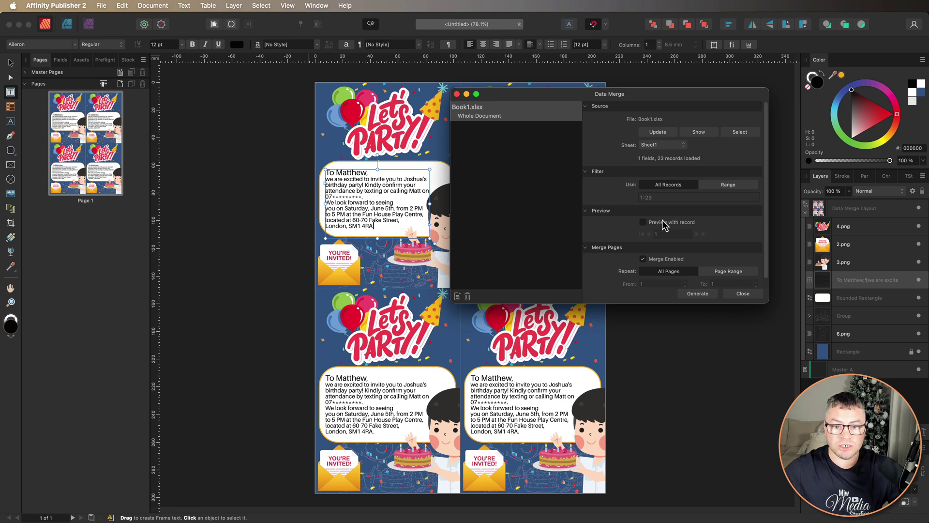
left_click(643, 222)
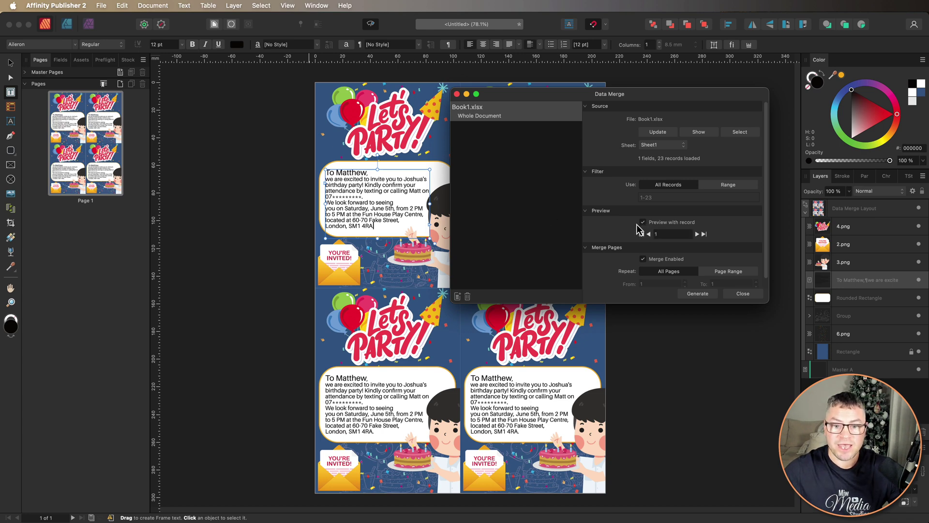
left_click(742, 294)
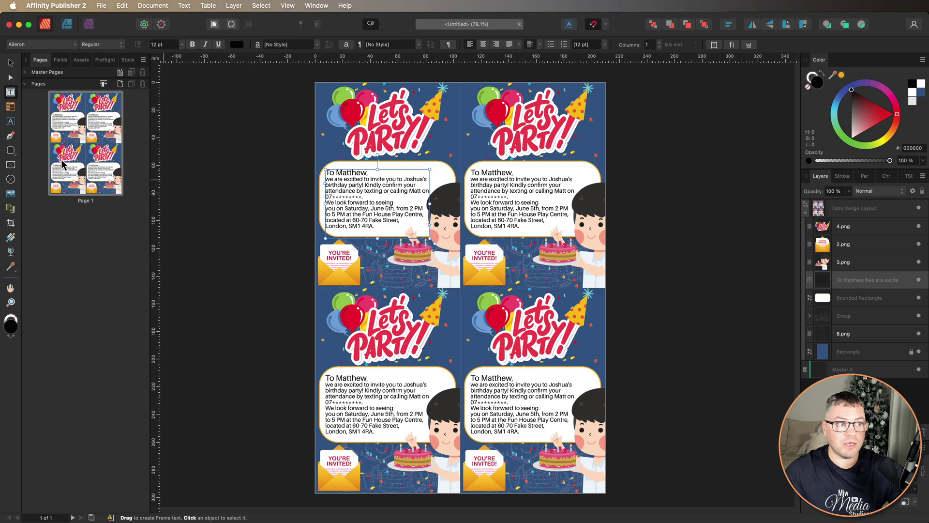
Show the document's fields, examine those from the Book1.xlsx data merge source, and compare them with the names list in Excel
left_click(61, 59)
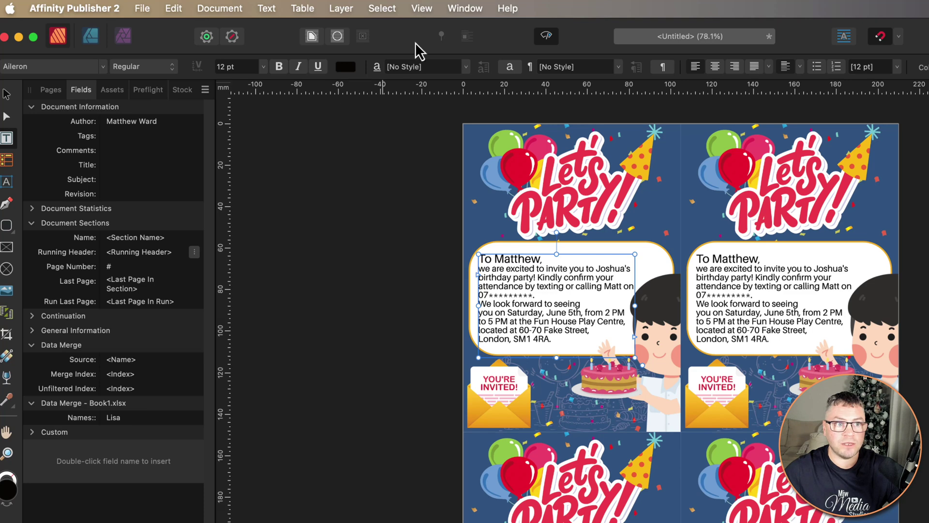
left_click(464, 10)
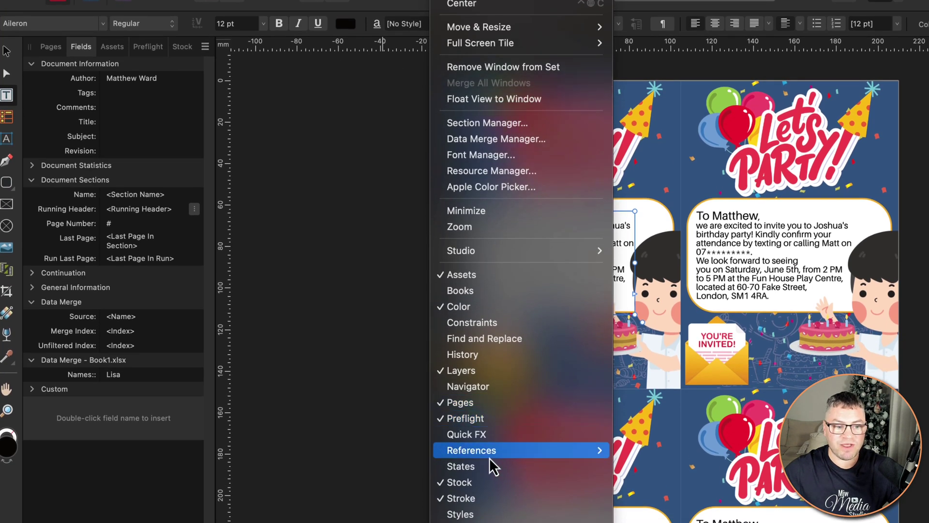
mouse_move(493, 457)
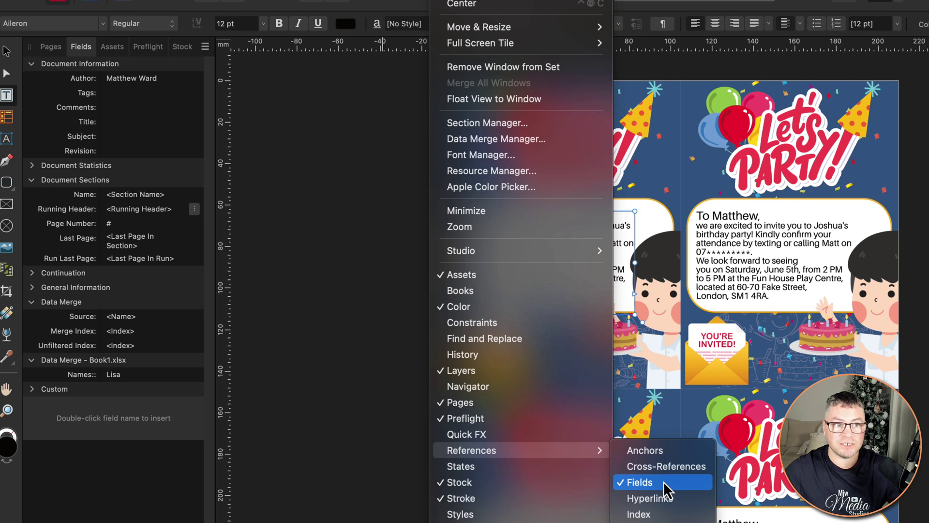
left_click(166, 179)
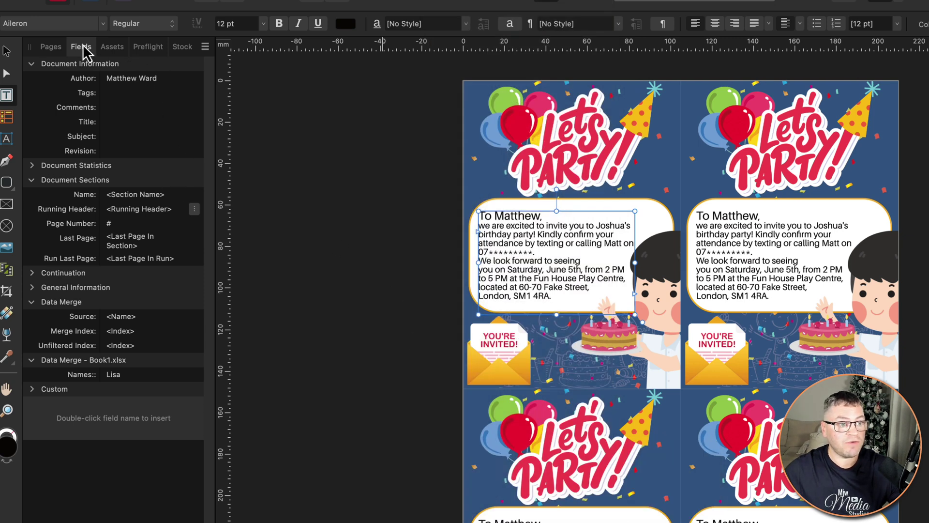
left_click_drag(131, 98, 51, 322)
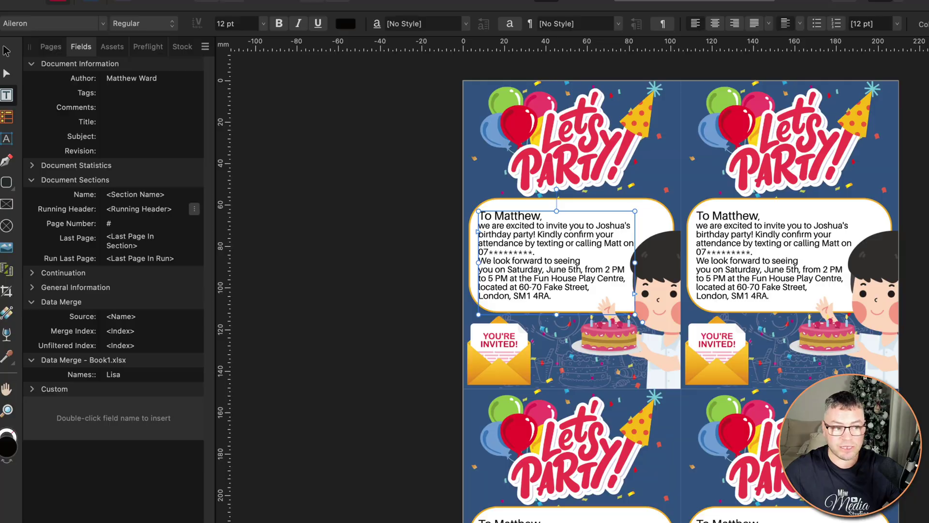
key("super+Tab")
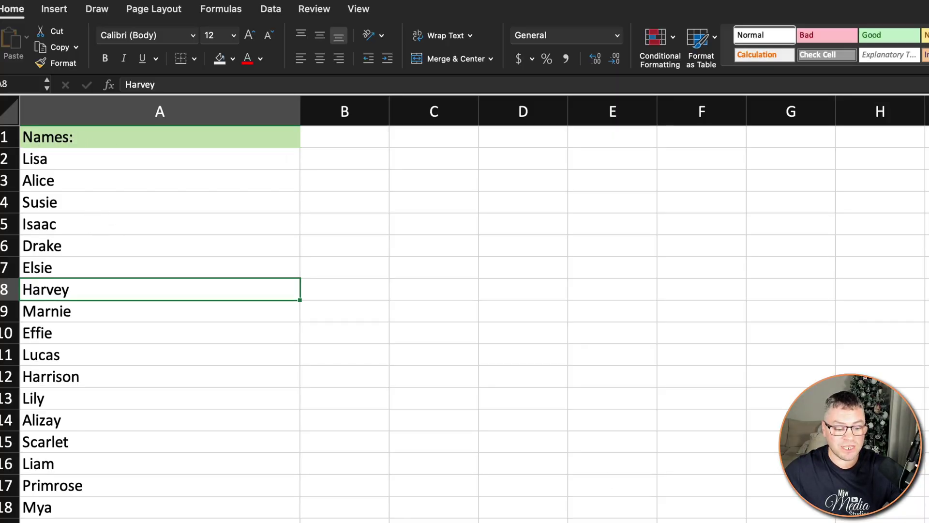
In Affinity Publisher, replace the first name after "To" in the first invitation's text with the Book1.xlsx "Names:" field and deselect the text frame
key("super+Tab")
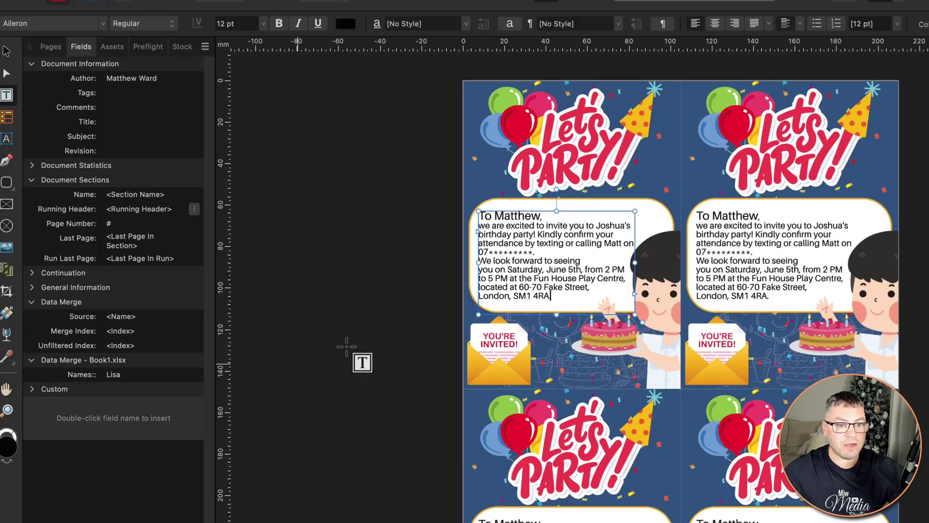
left_click_drag(494, 215, 537, 216)
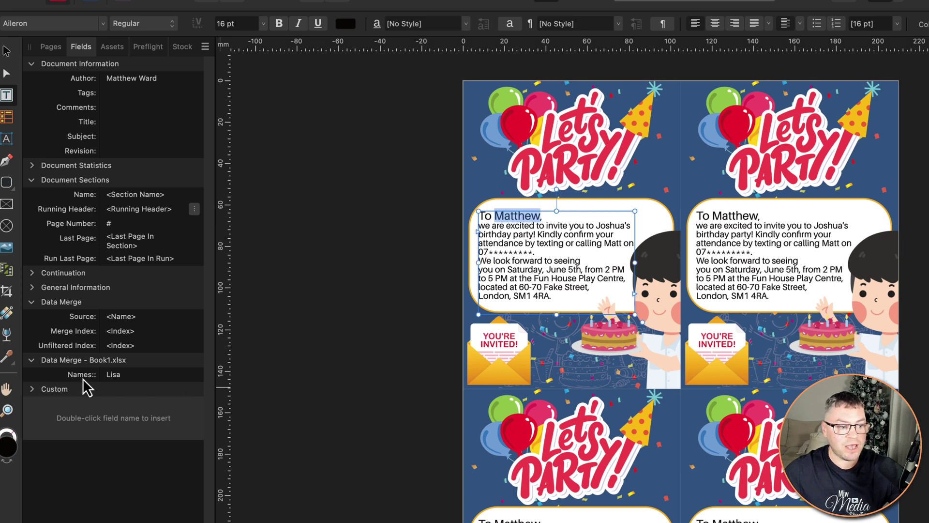
double_click(113, 374)
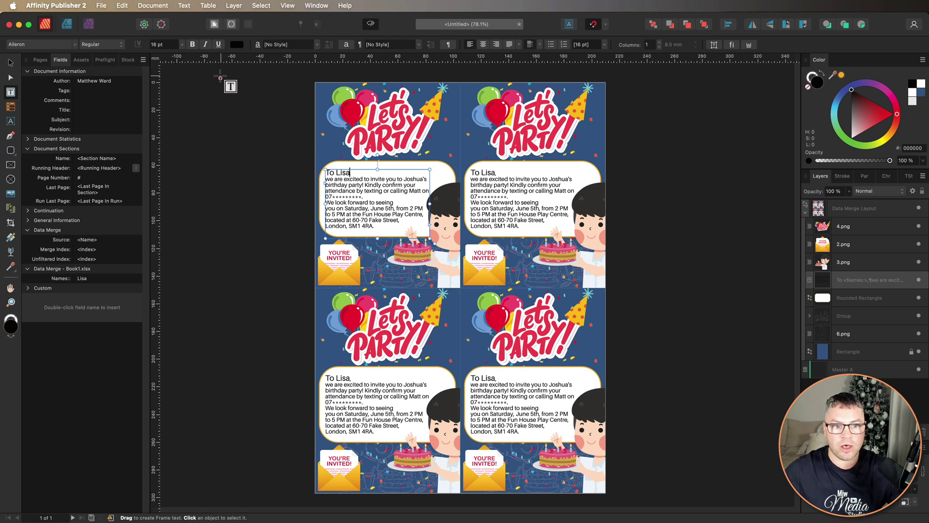
left_click(10, 62)
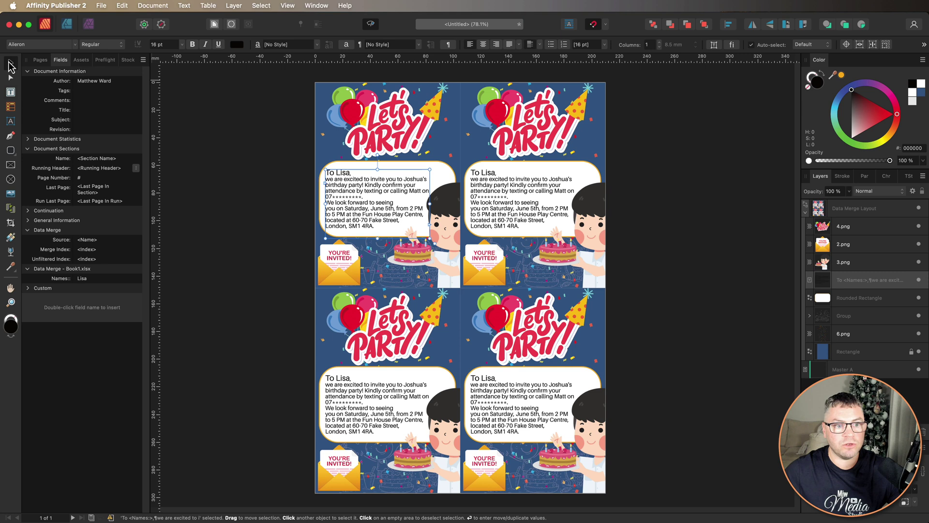
left_click(240, 158)
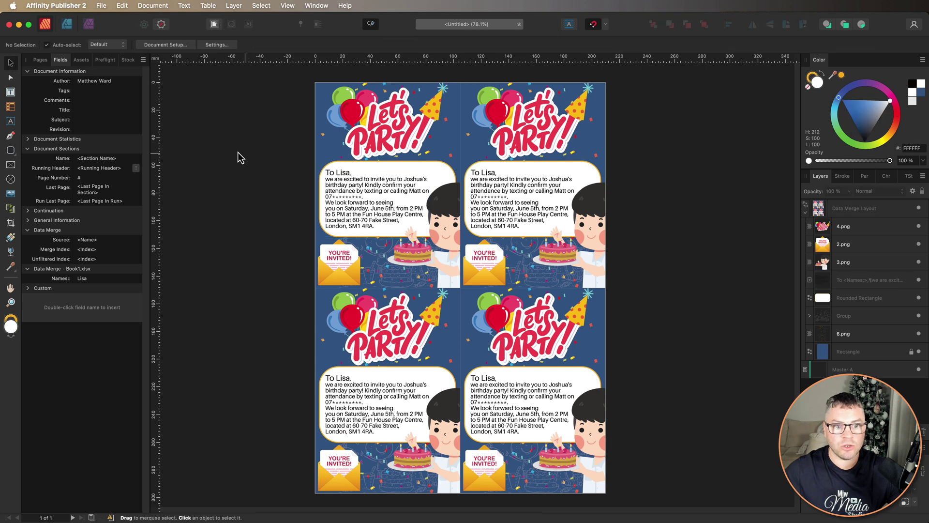
Draw a vertical line with the Pen tool down the page's full height between the two invitation columns and make its stroke dashed
left_click(10, 137)
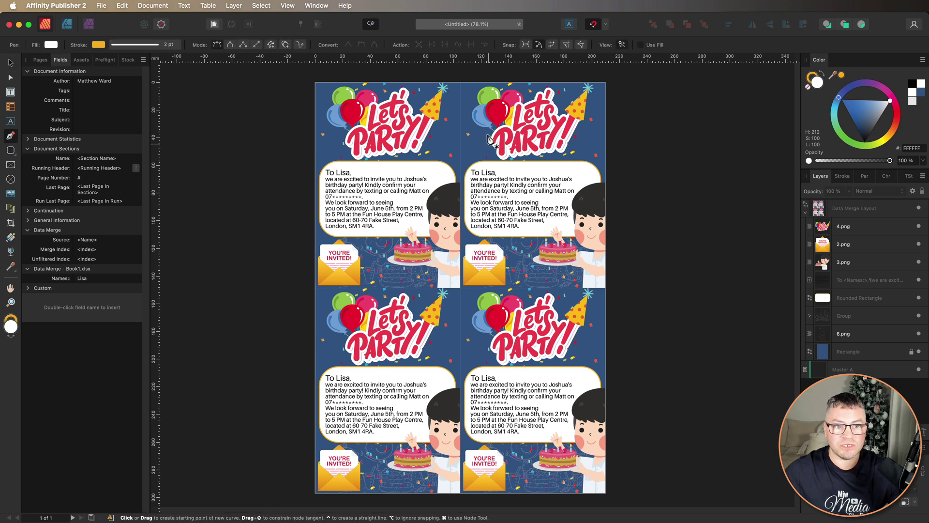
left_click(460, 82)
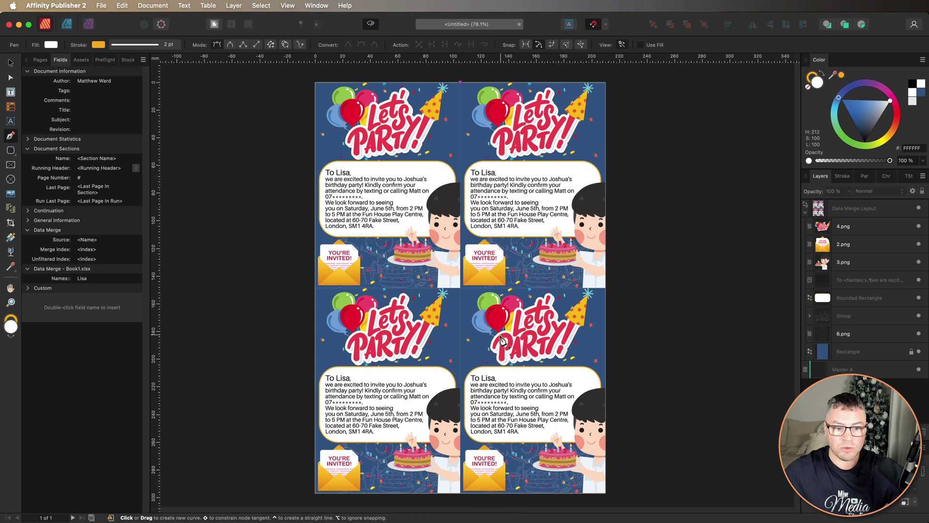
left_click(460, 493)
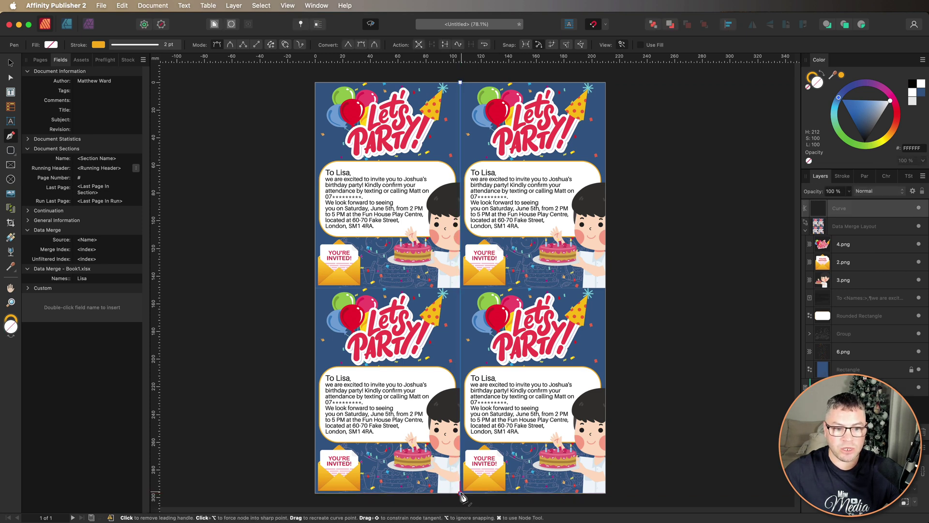
left_click(162, 44)
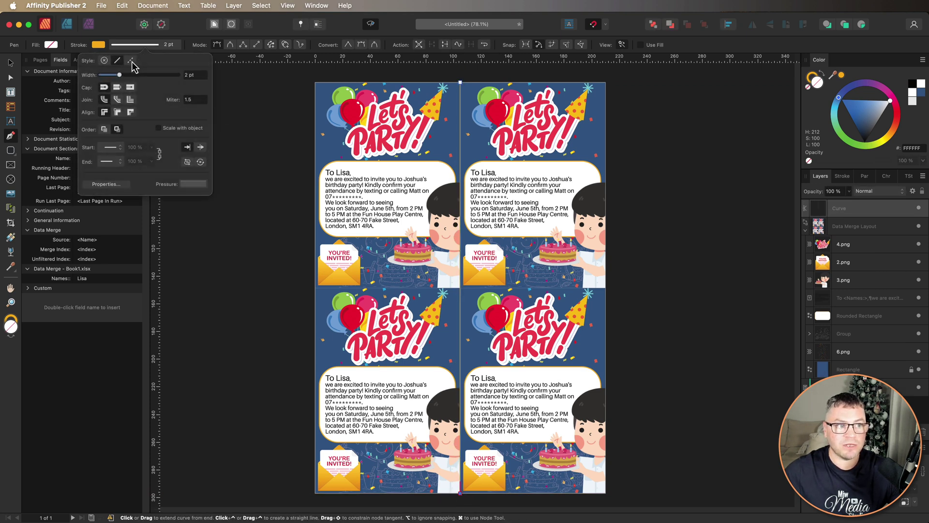
left_click_drag(122, 77, 121, 79)
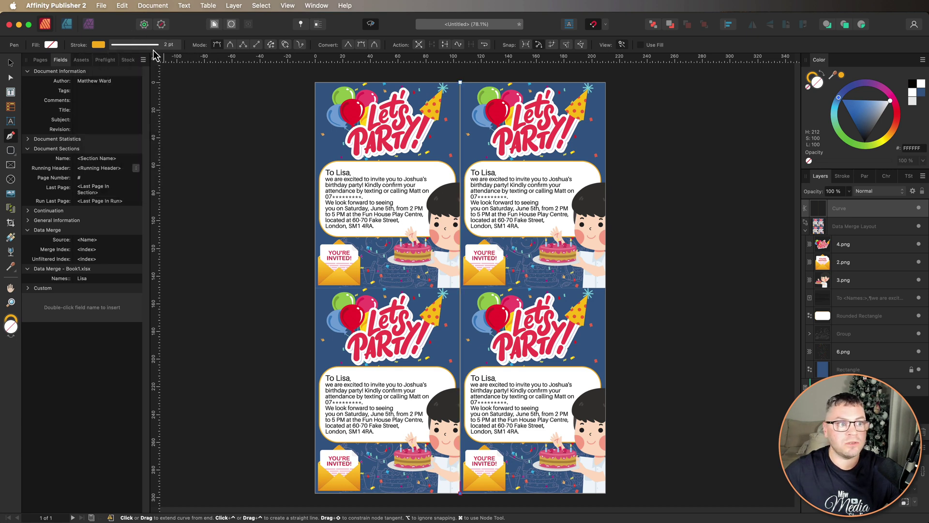
left_click(135, 49)
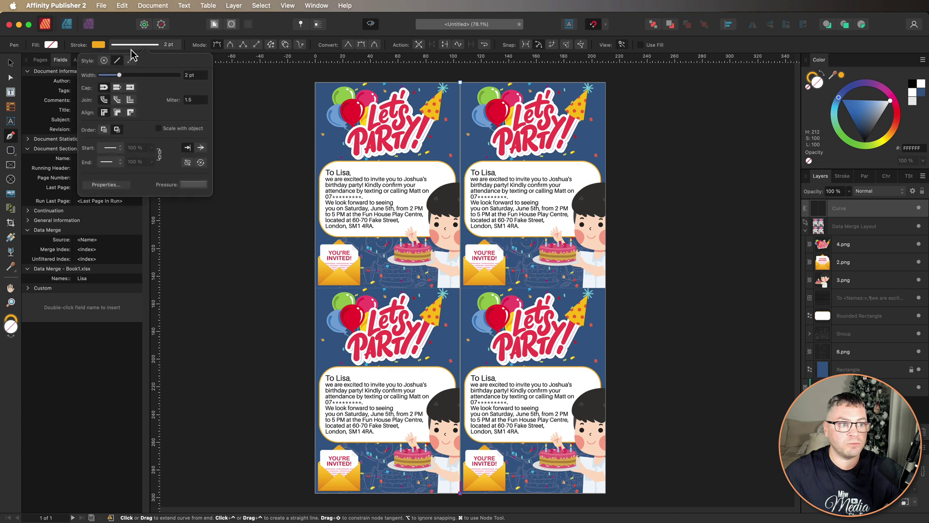
left_click(131, 61)
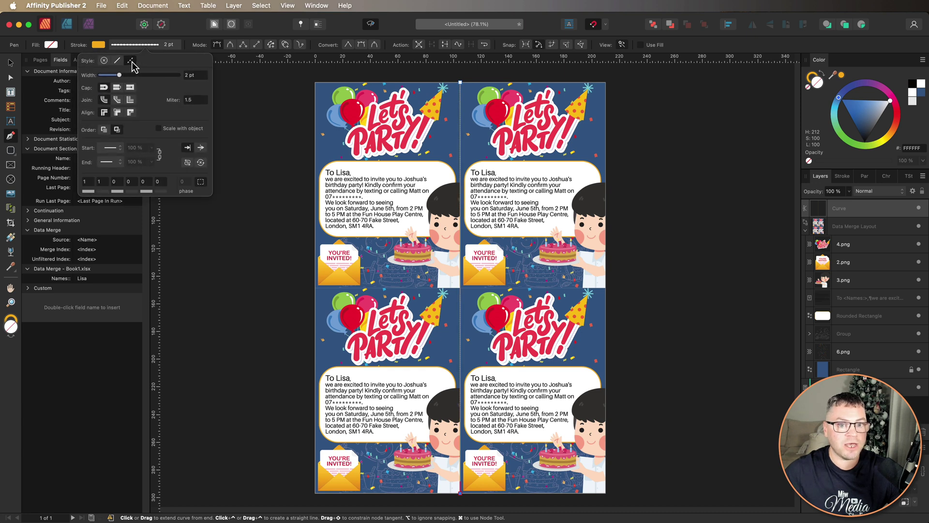
left_click(10, 63)
left_click(240, 128)
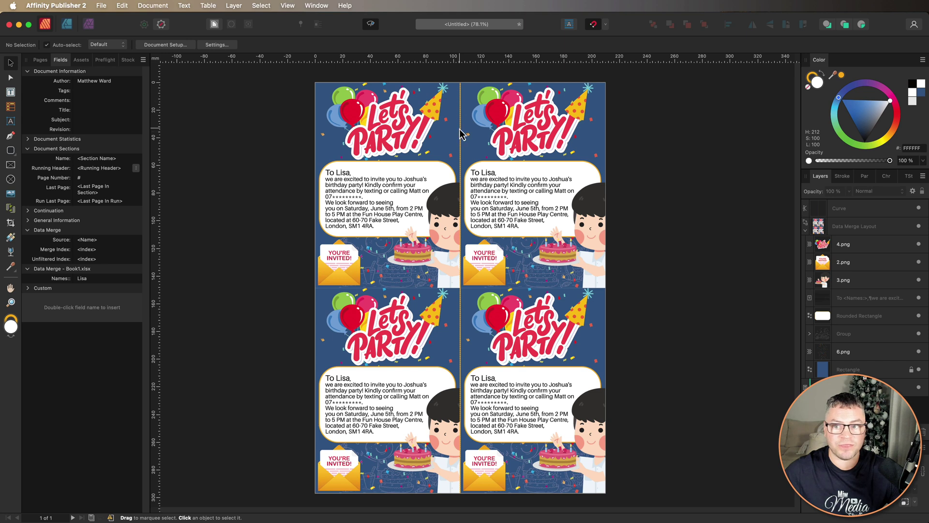
Change the vertical dashed line's stroke colour to white and set its width to 1 pt
key("shift+x")
left_click(461, 111)
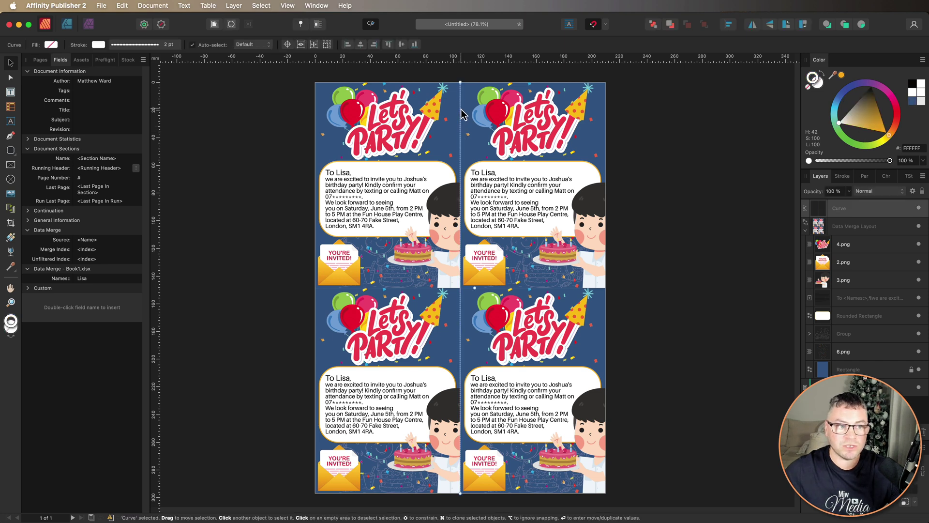
left_click(143, 45)
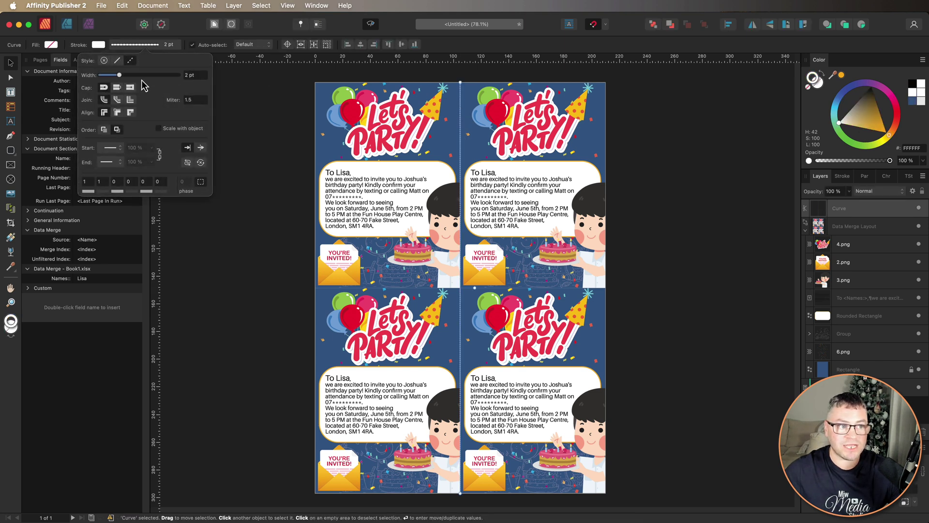
left_click_drag(120, 77, 115, 77)
left_click(117, 76)
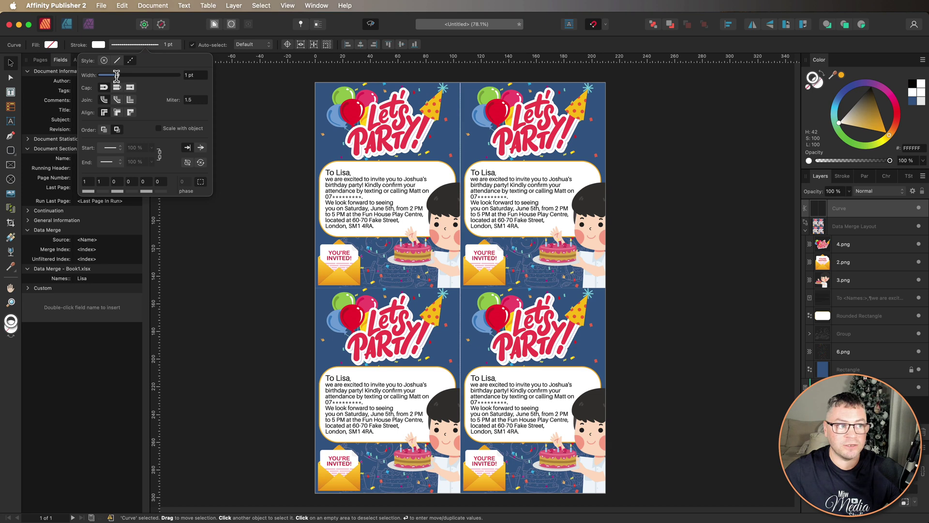
left_click(306, 95)
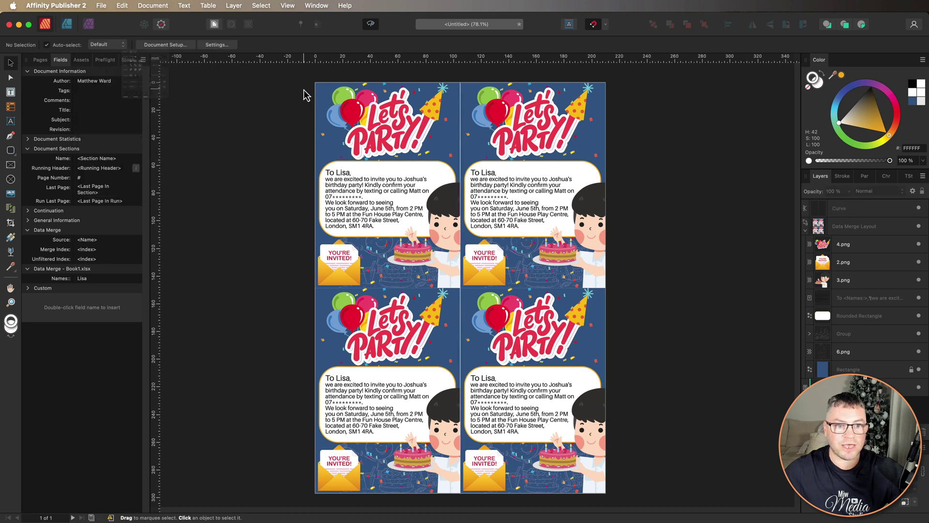
Draw a horizontal 1 pt white dashed line with the Pen tool across the page's full width between the two invitation rows
left_click(10, 135)
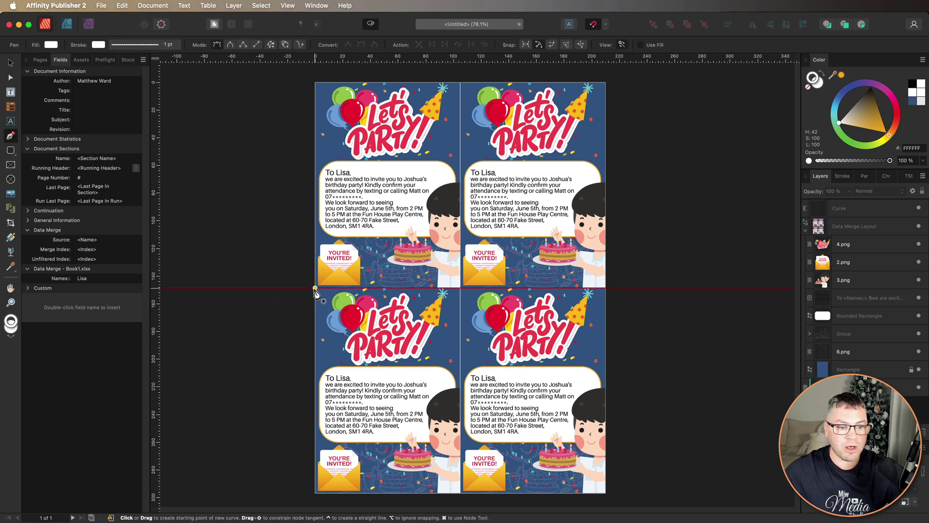
left_click(314, 287)
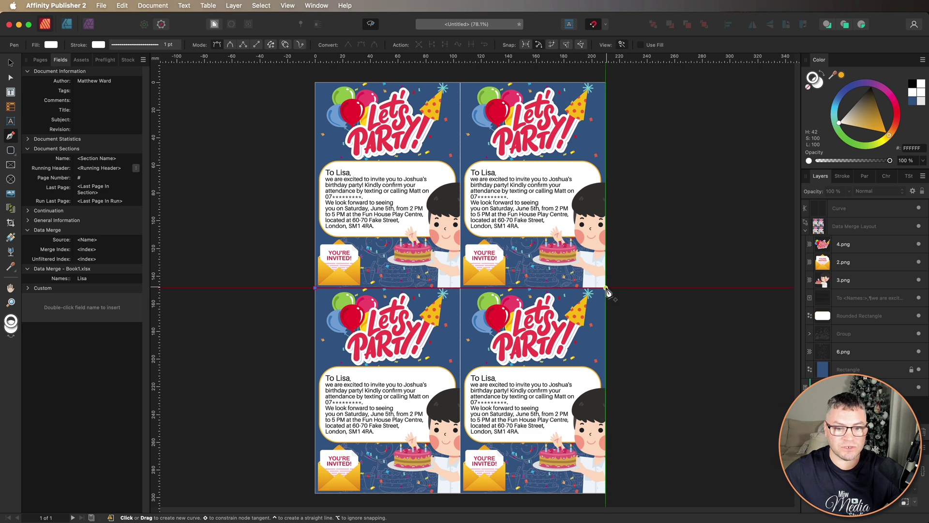
left_click(607, 287)
left_click(10, 63)
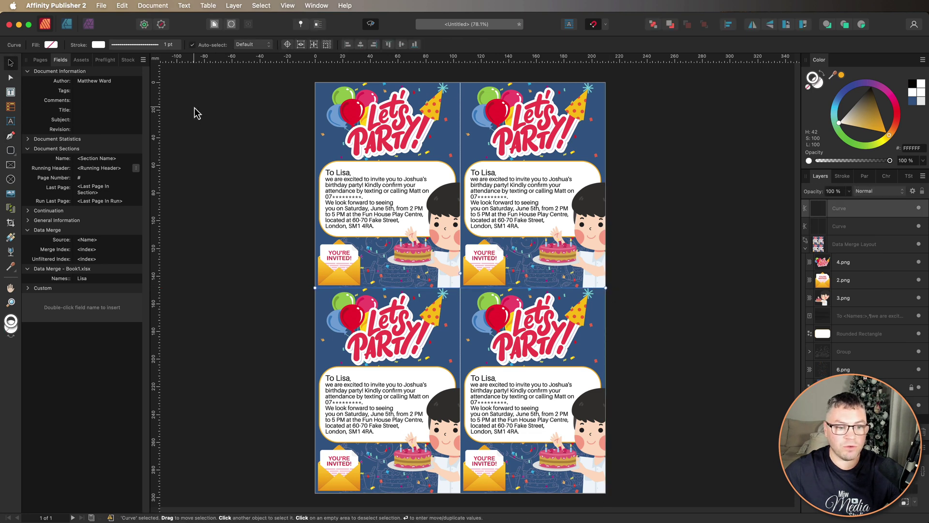
left_click(189, 116)
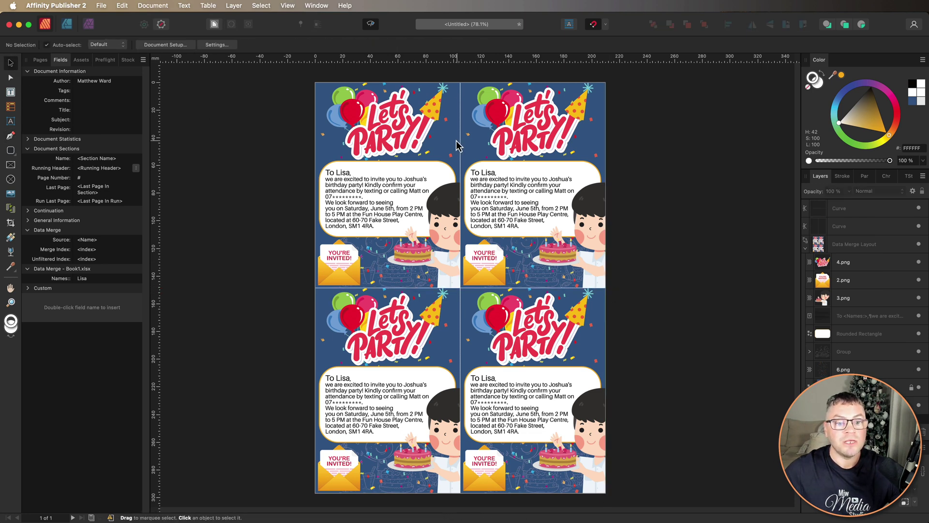
Check the A4 page with its dividing lines in the print preview and cancel printing
left_click(98, 6)
left_click(117, 271)
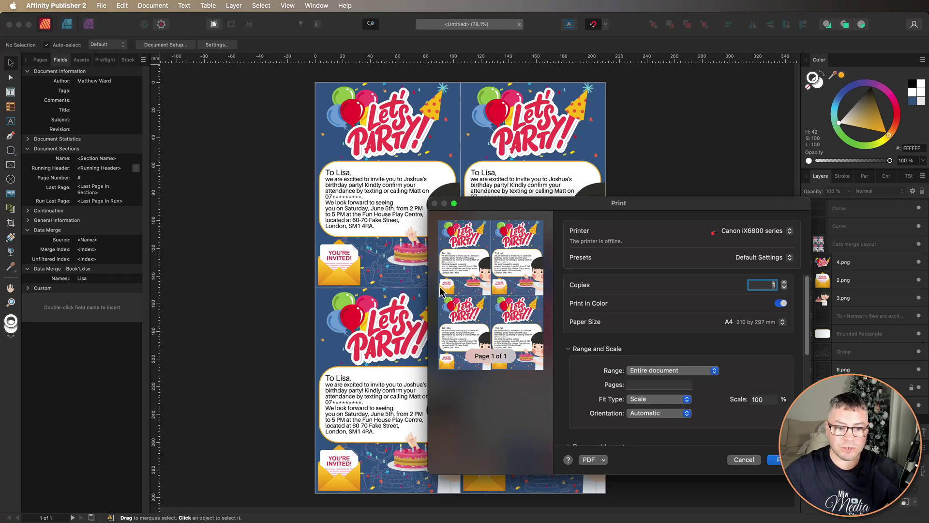
left_click(741, 459)
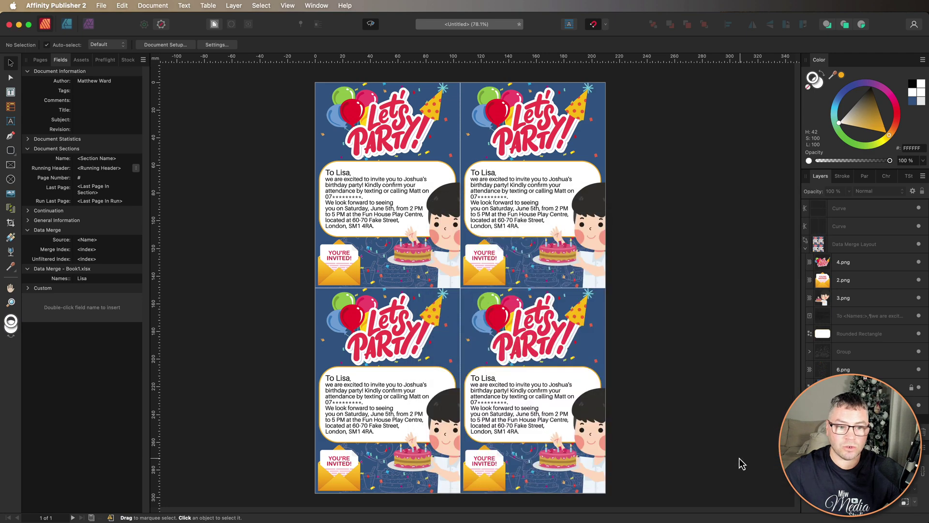
Hide both dividing-line Curve layers, check the page without them in the print preview and cancel printing
scroll(700, 243, "left", 2)
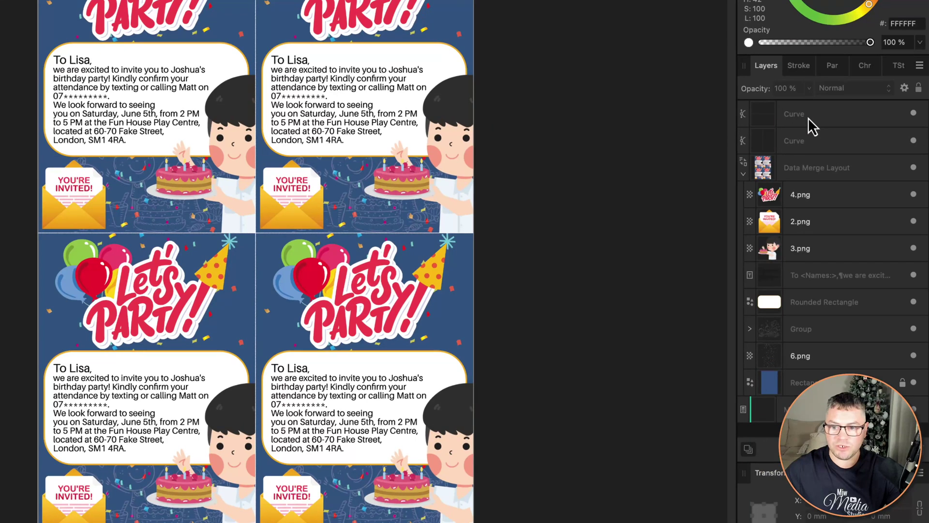
left_click(888, 126)
left_click(913, 114)
left_click(914, 141)
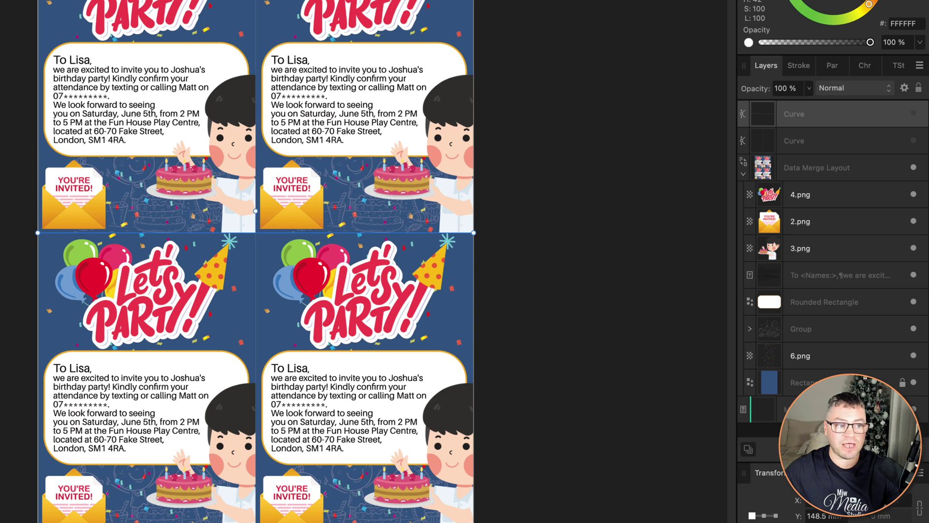
key("super+p")
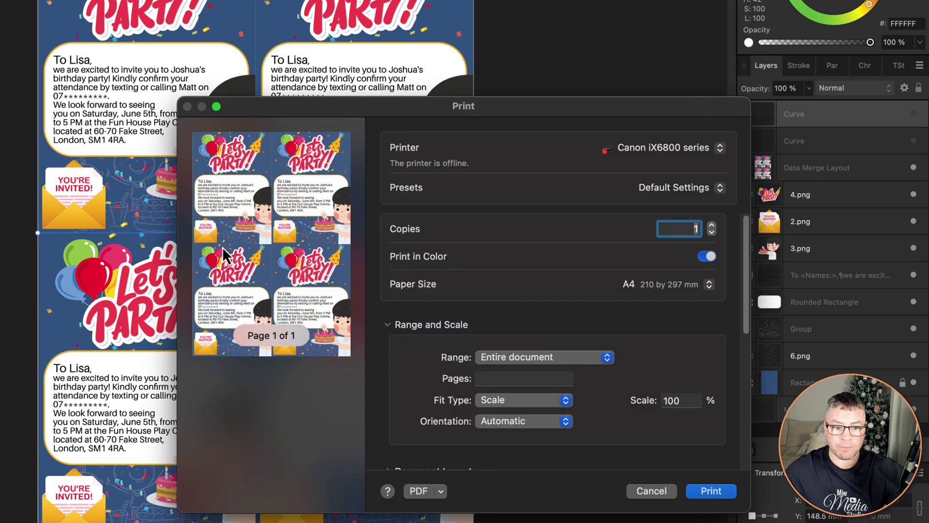
left_click(652, 491)
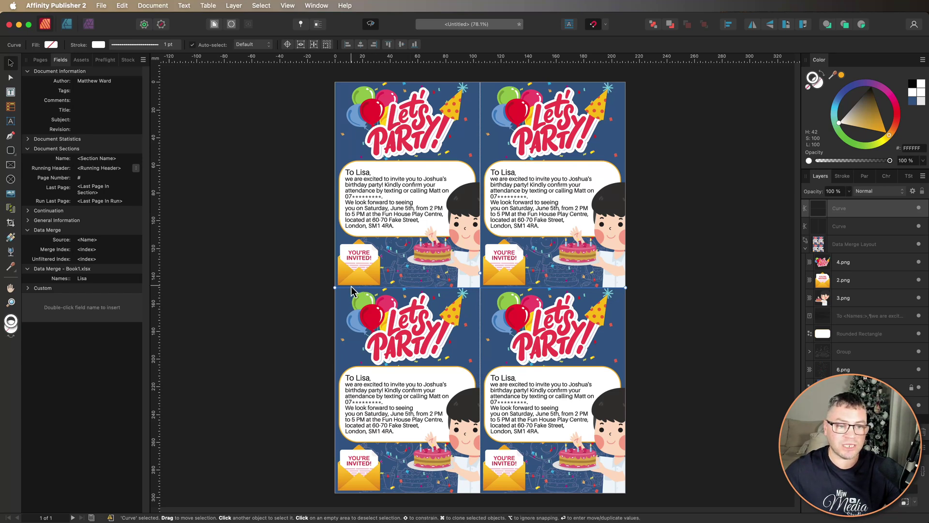
Generate the merged document from all Book1.xlsx records across all pages with the Data Merge Manager and close the manager
left_click(317, 6)
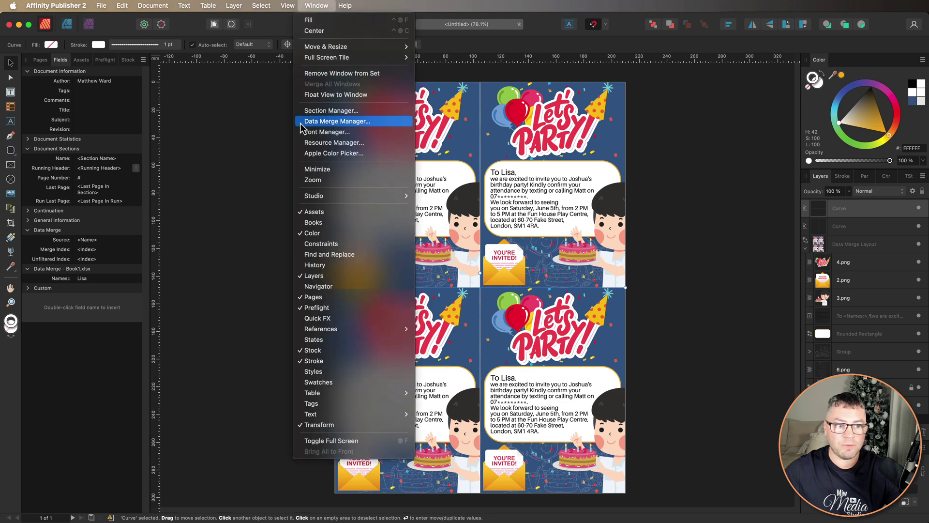
left_click(369, 122)
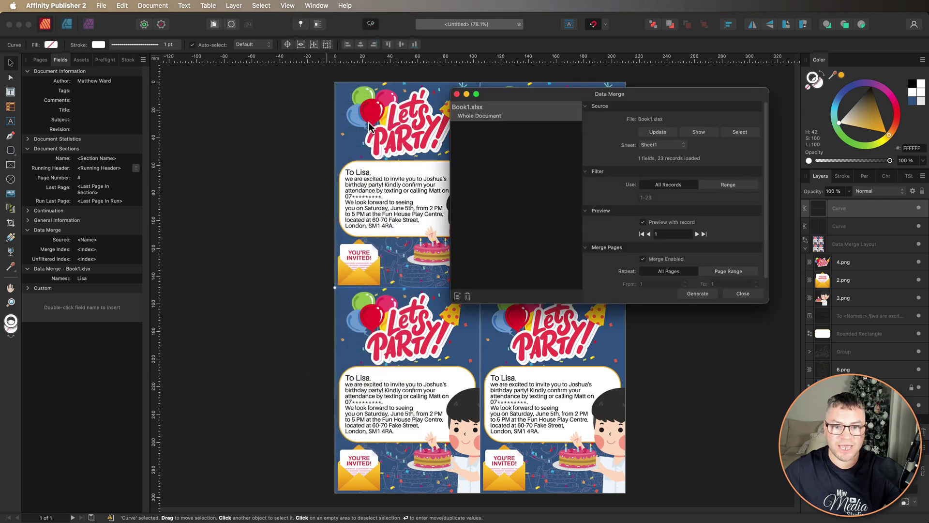
left_click_drag(585, 97, 663, 82)
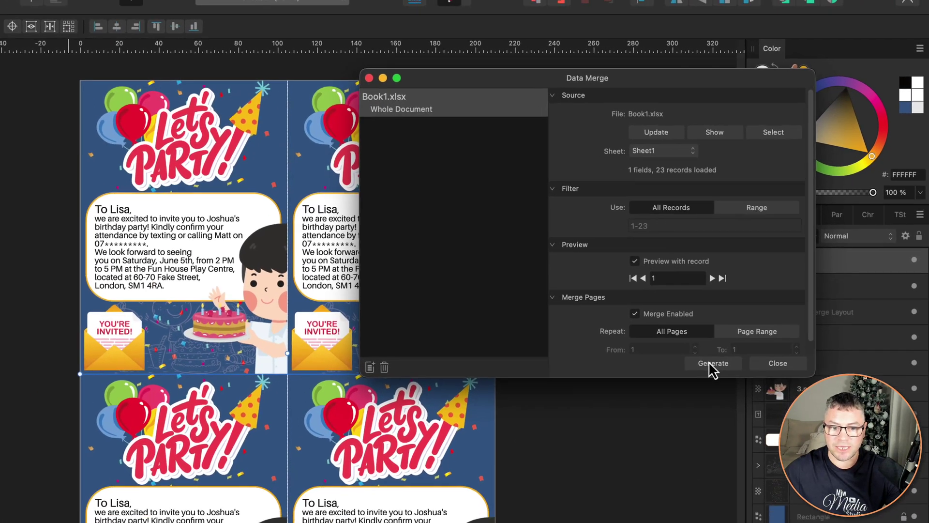
left_click(701, 377)
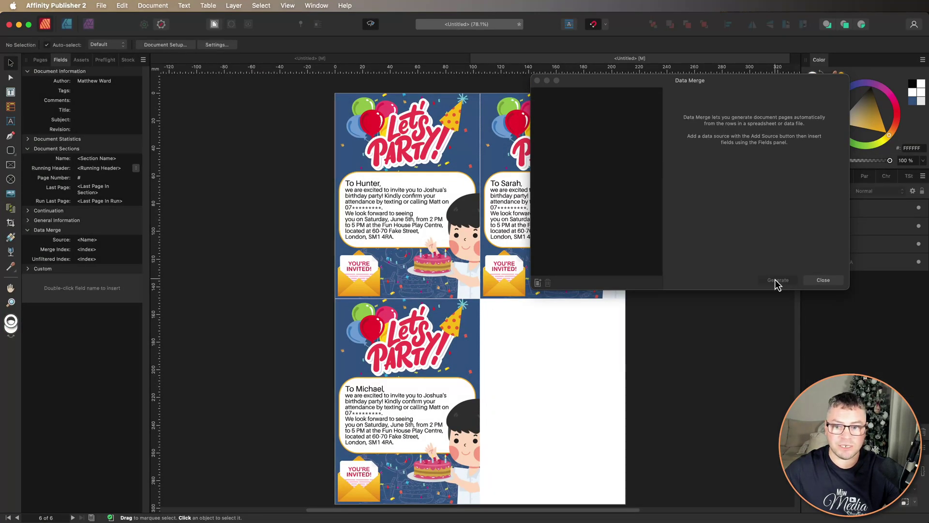
left_click(828, 281)
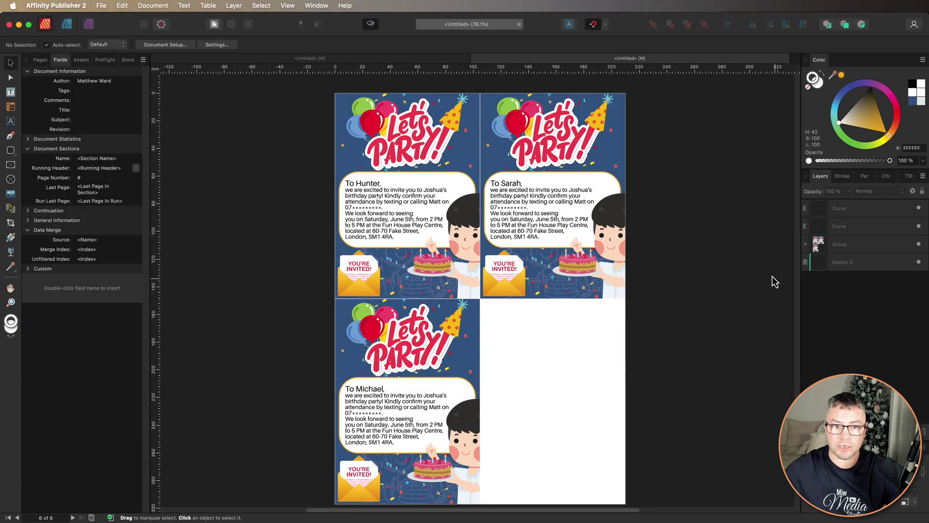
View the original invitation template document and return to the generated merged document
left_click(193, 58)
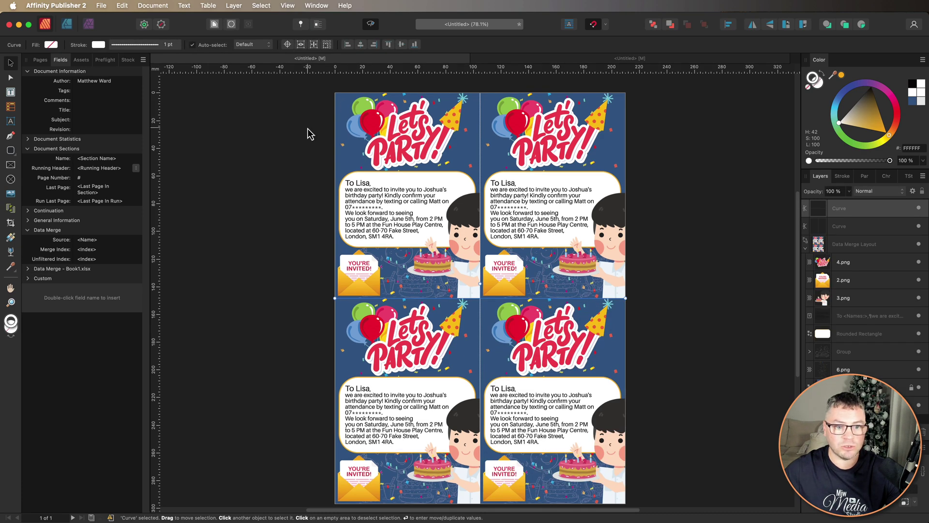
scroll(308, 130, "down", 2)
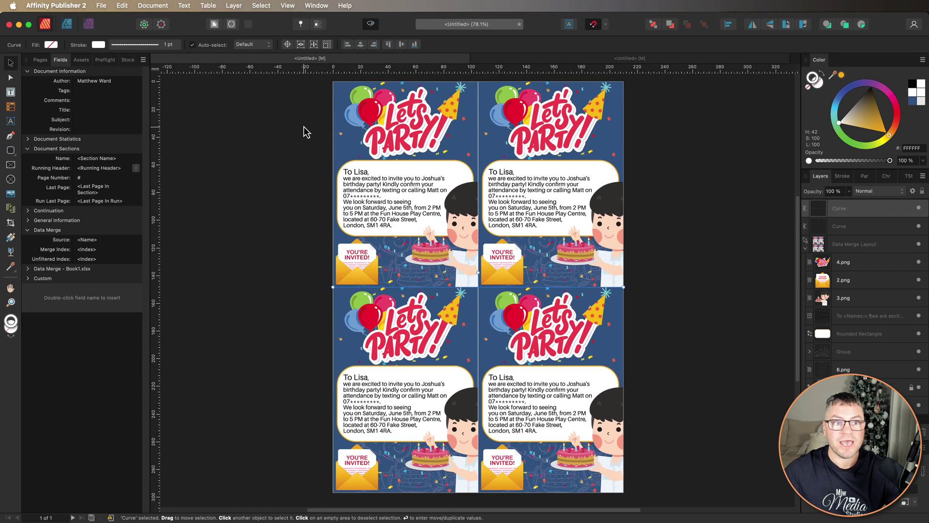
left_click(548, 60)
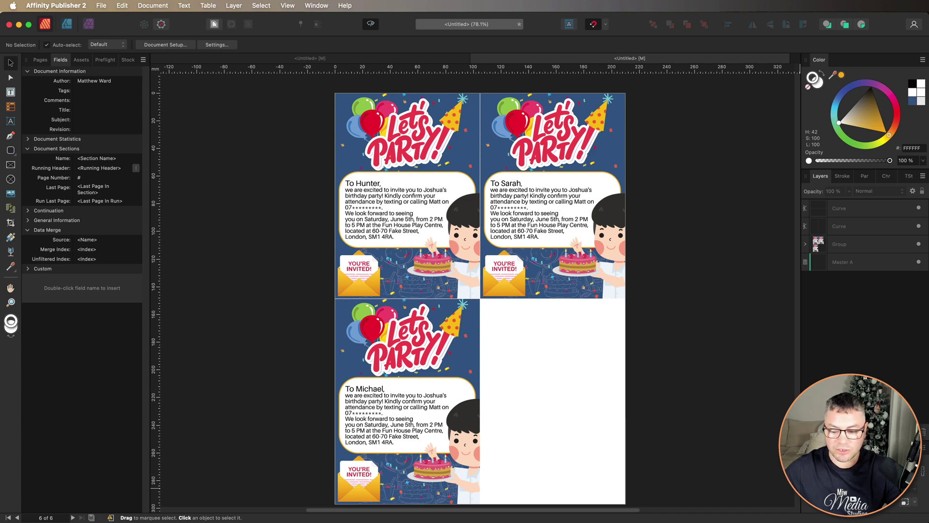
Compare the names list in the Excel workbook with the names on the merged invitation pages in Affinity Publisher
key("super+Tab")
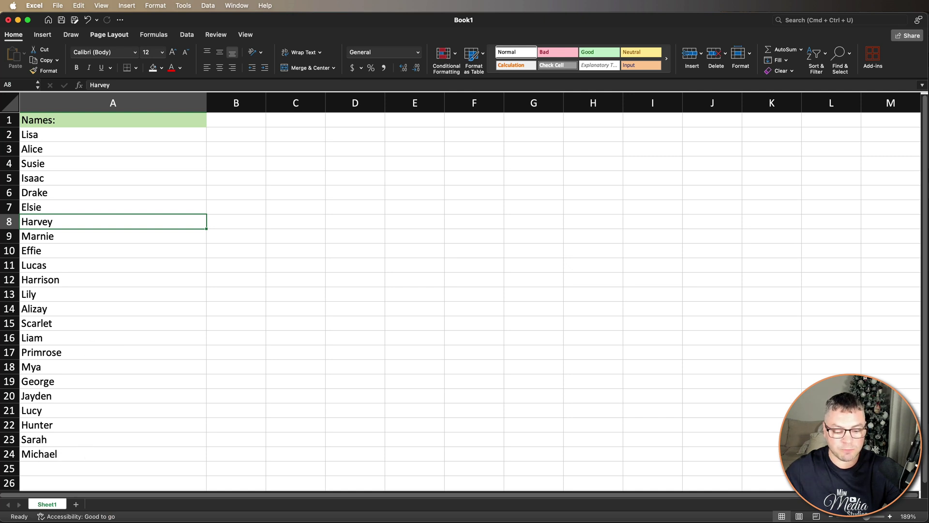
key("super+Tab")
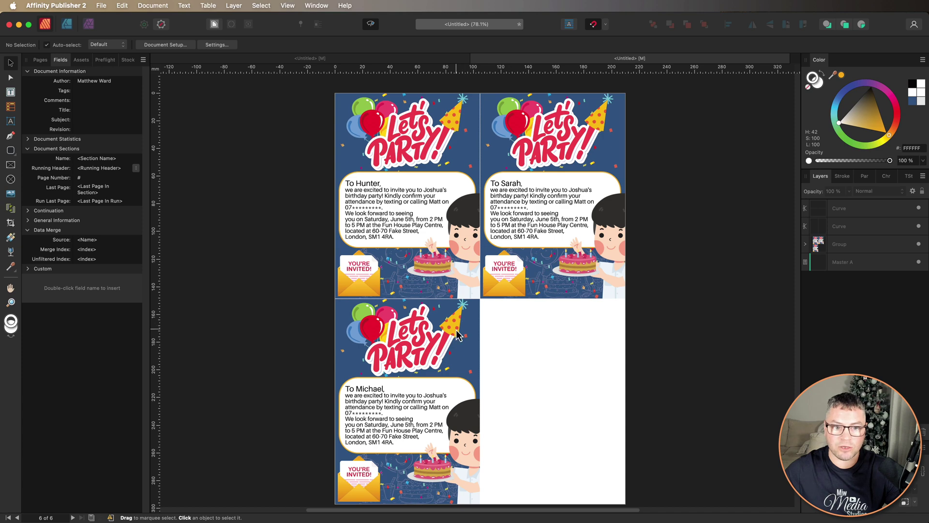
scroll(509, 354, "up", 5)
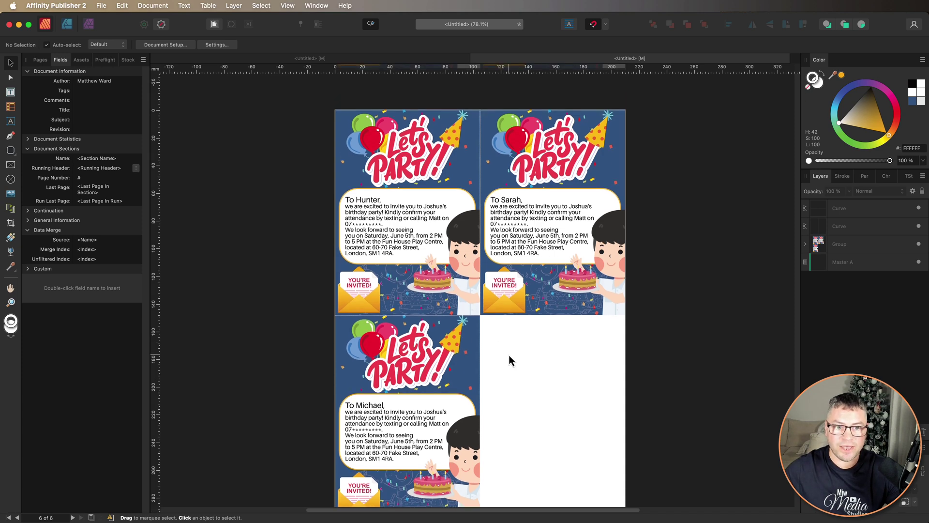
scroll(509, 355, "up", 8)
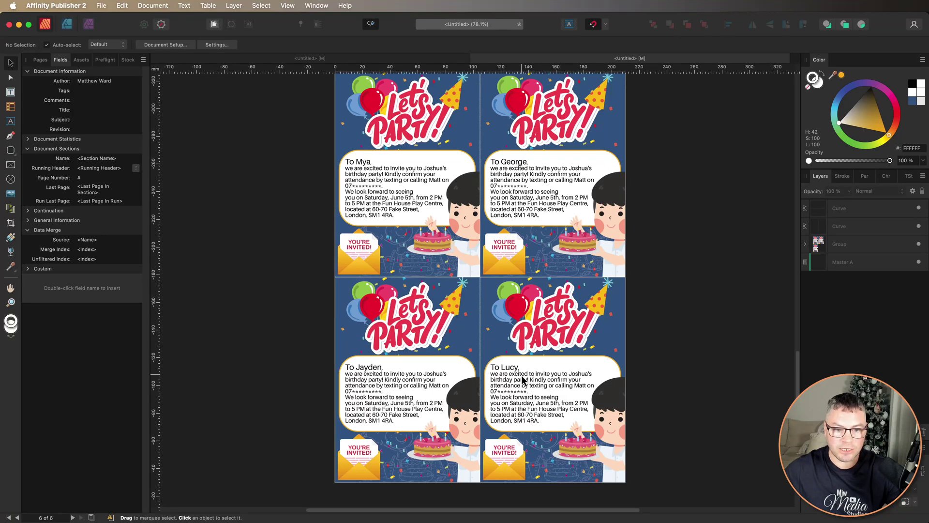
scroll(521, 380, "up", 10)
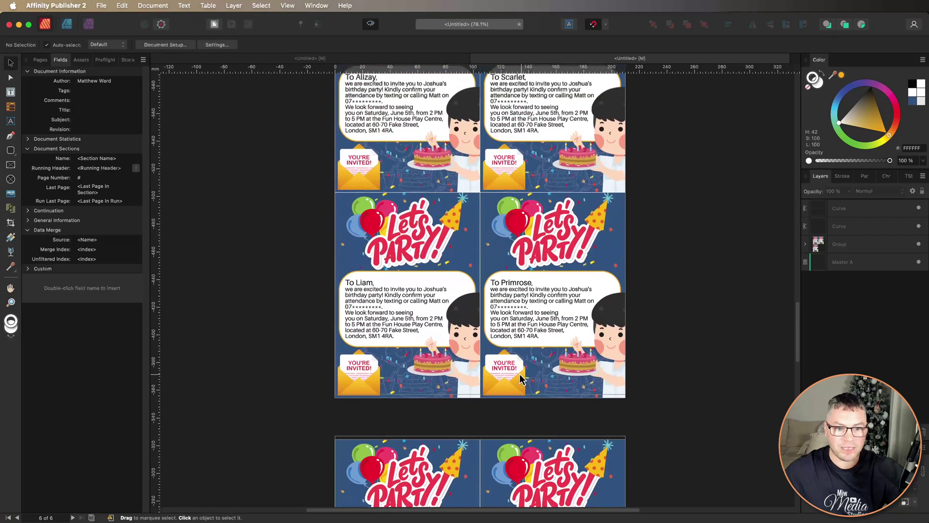
scroll(521, 379, "up", 8)
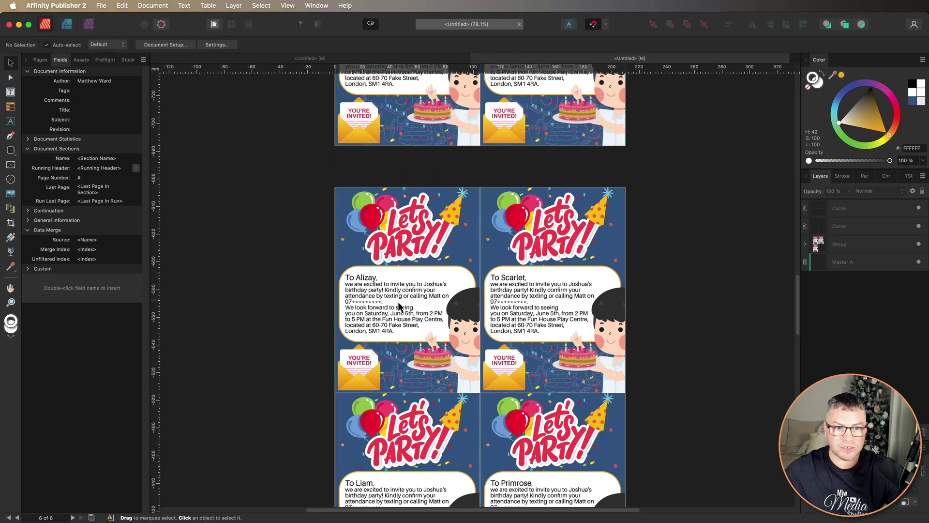
scroll(400, 306, "up", 10)
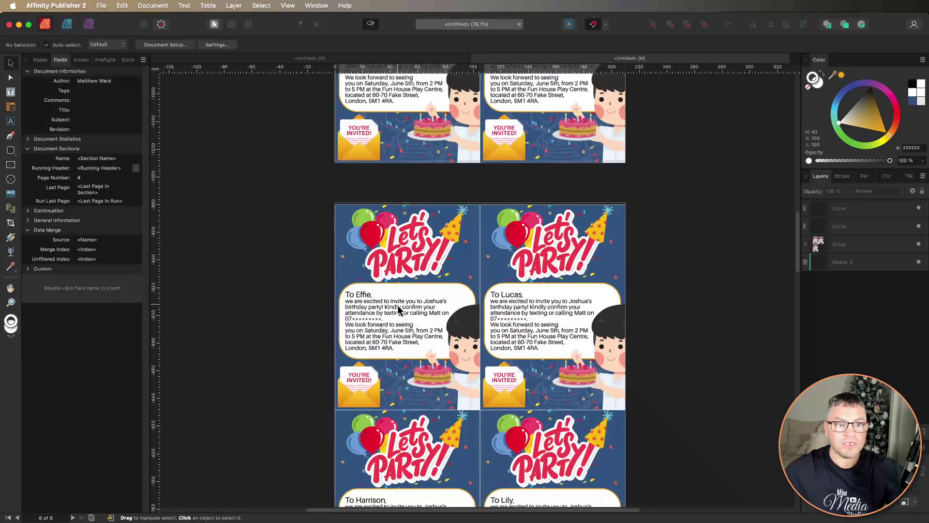
scroll(399, 310, "up", 5)
Check every page of the merged invitations in the print preview and cancel printing
left_click(102, 5)
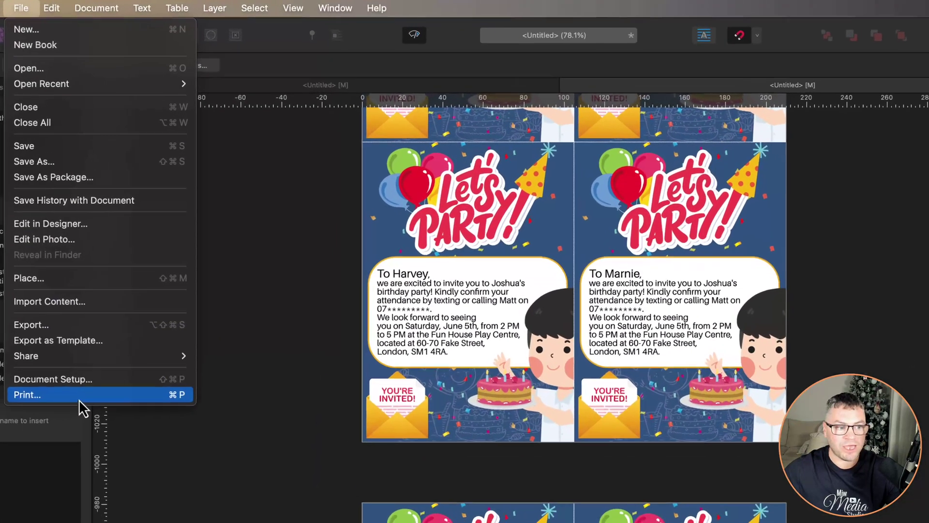
left_click(145, 277)
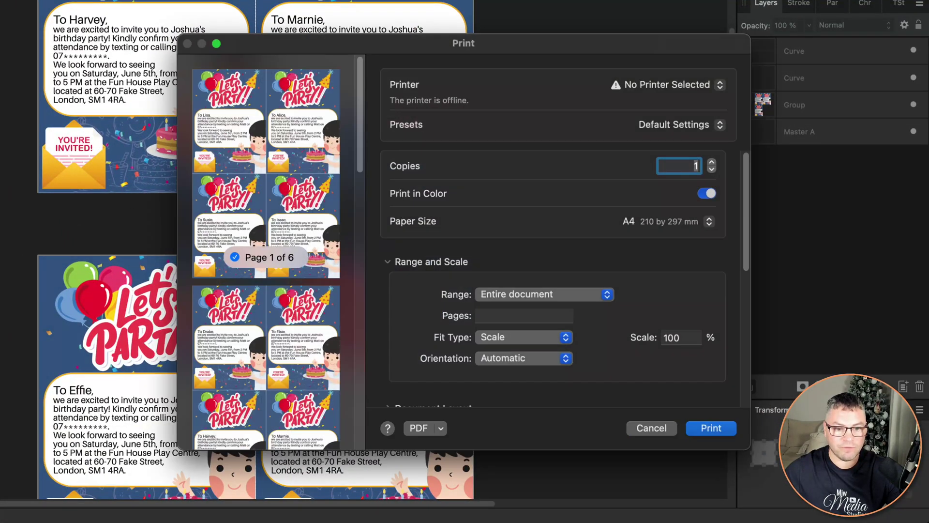
scroll(301, 116, "down", 10)
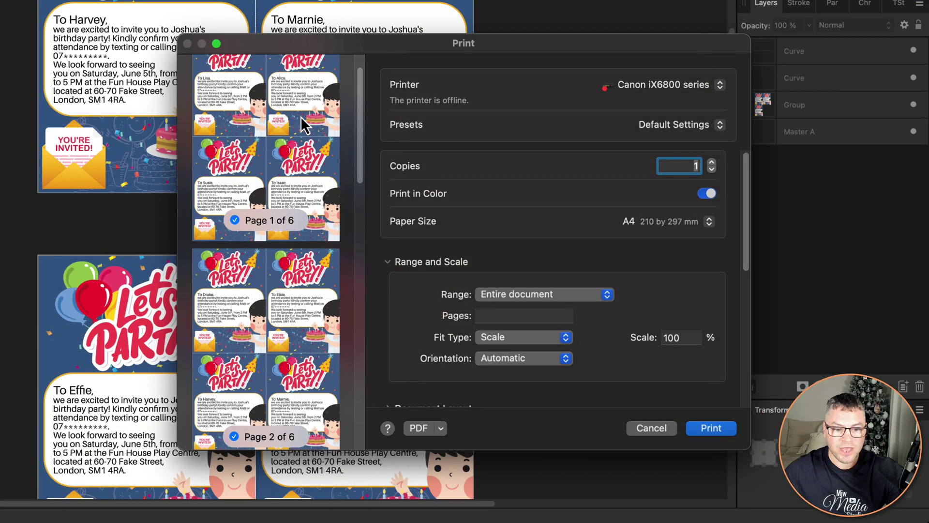
scroll(303, 129, "down", 5)
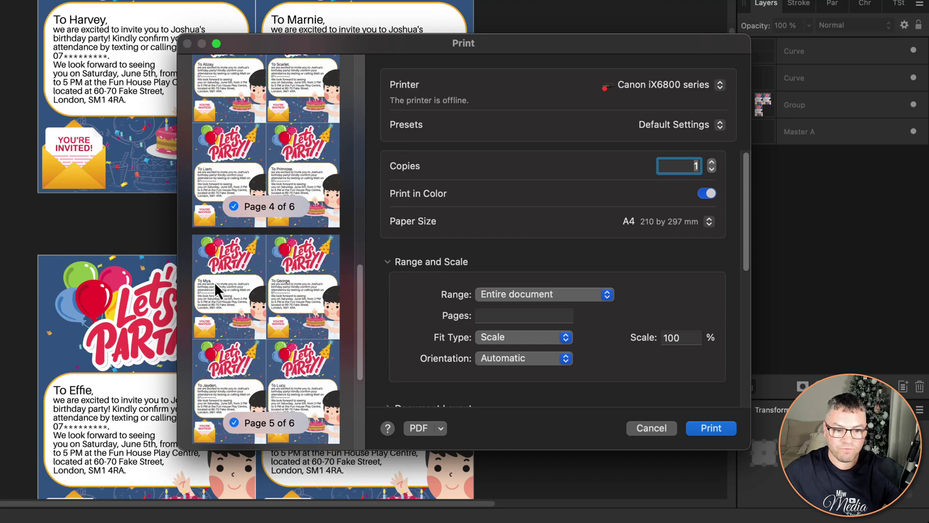
scroll(286, 280, "down", 5)
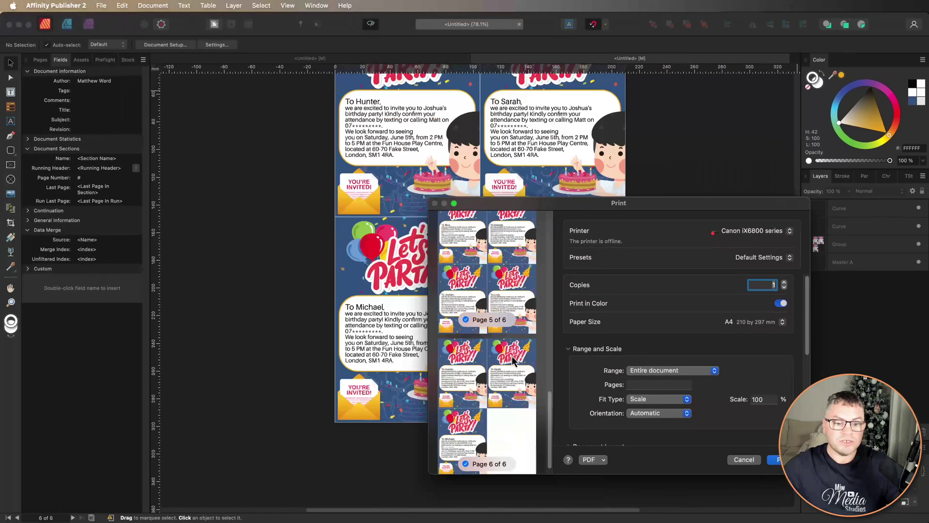
scroll(515, 356, "down", 1)
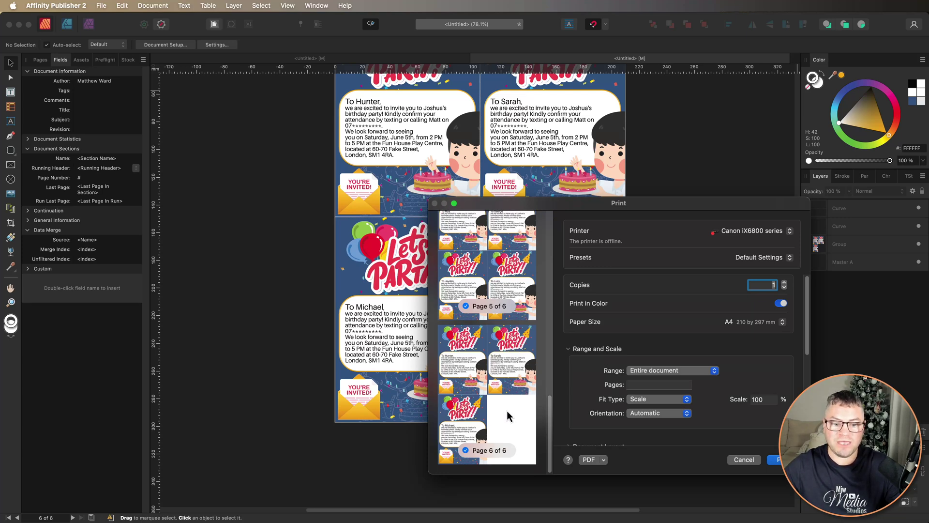
left_click(744, 460)
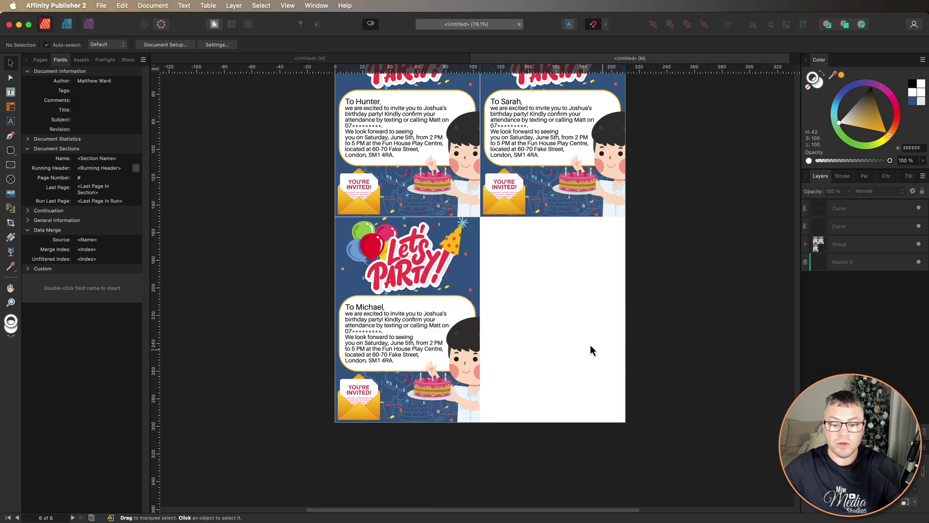
Switch to the Excel names list, add one more guest's first name in cell A25, and return to Affinity Publisher
key("super+Tab")
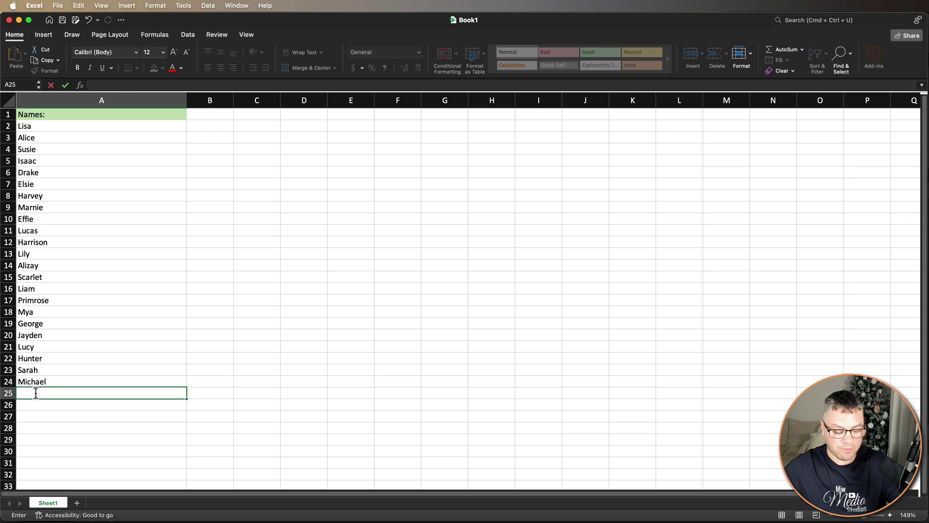
type("Sam")
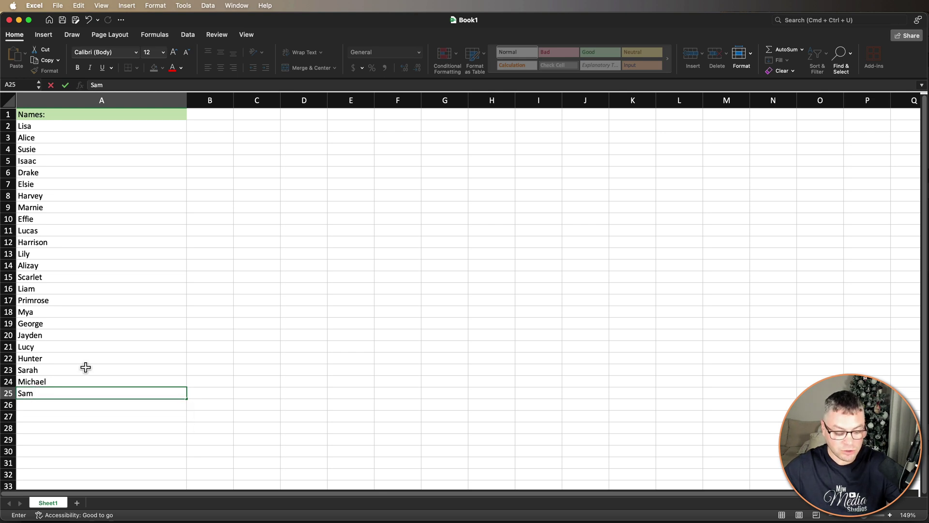
key("ctrl+Return")
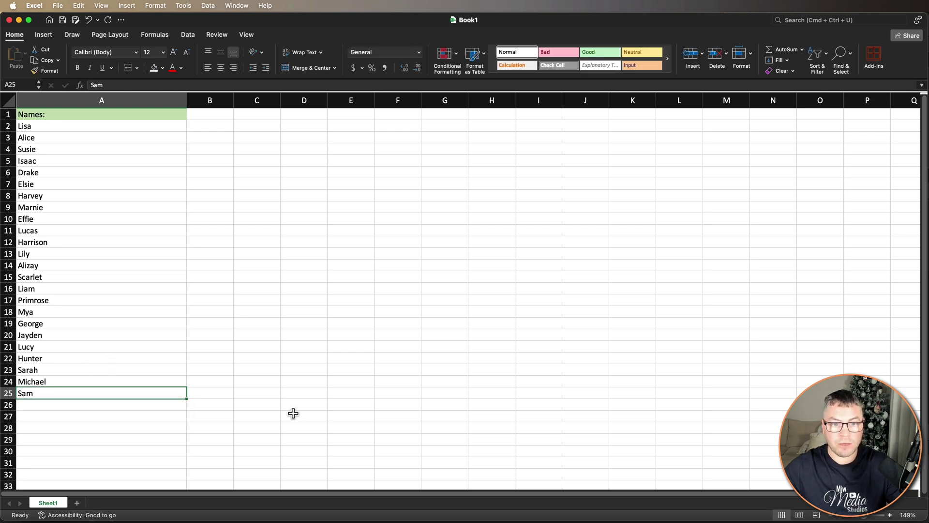
key("super+Tab")
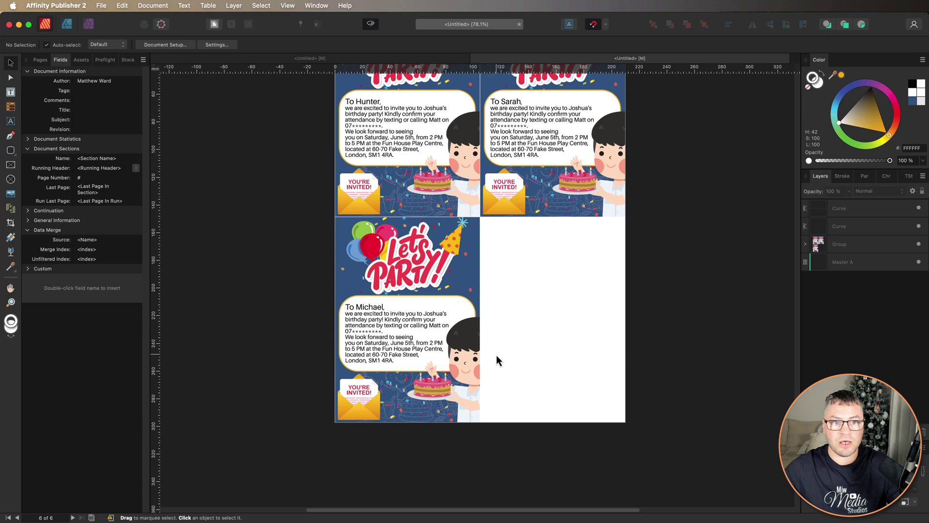
In the invitation template, update the Book1.xlsx source in the Data Merge Manager, generate a new merged document and close the manager
scroll(549, 214, "up", 3)
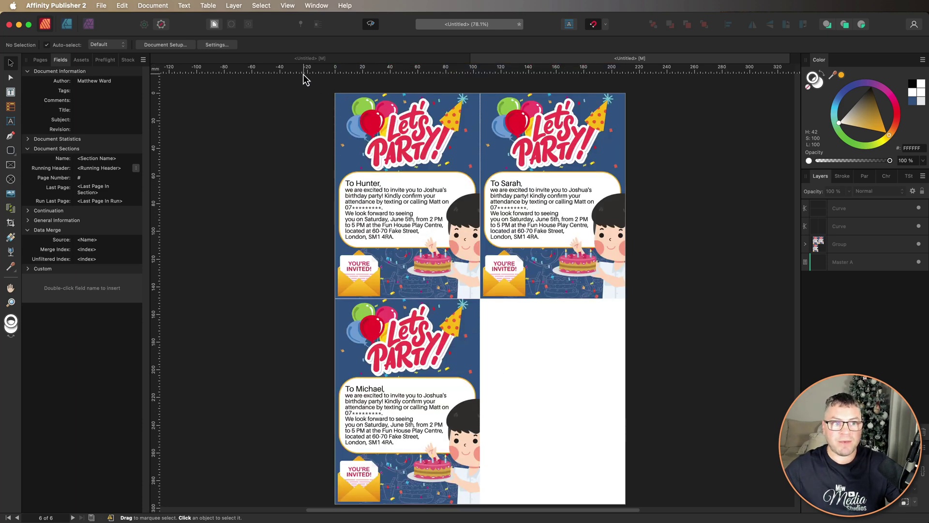
left_click(282, 62)
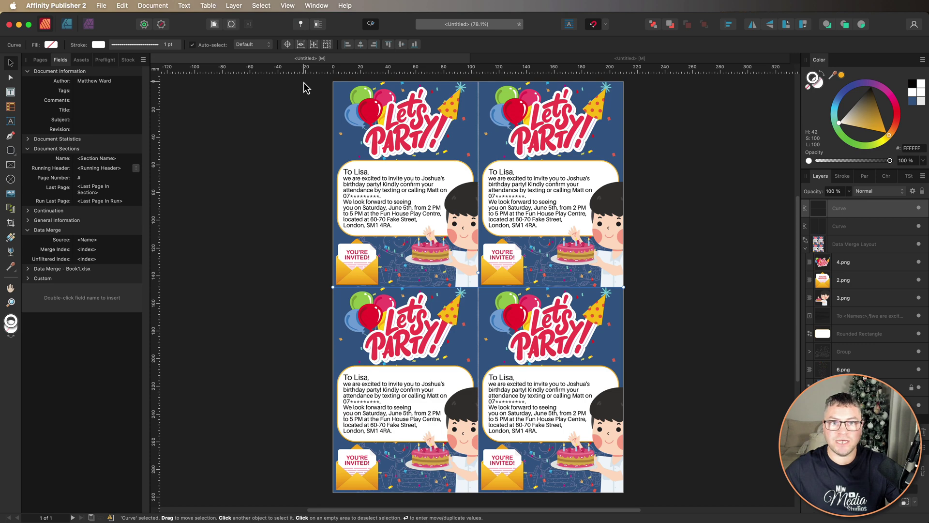
left_click(321, 6)
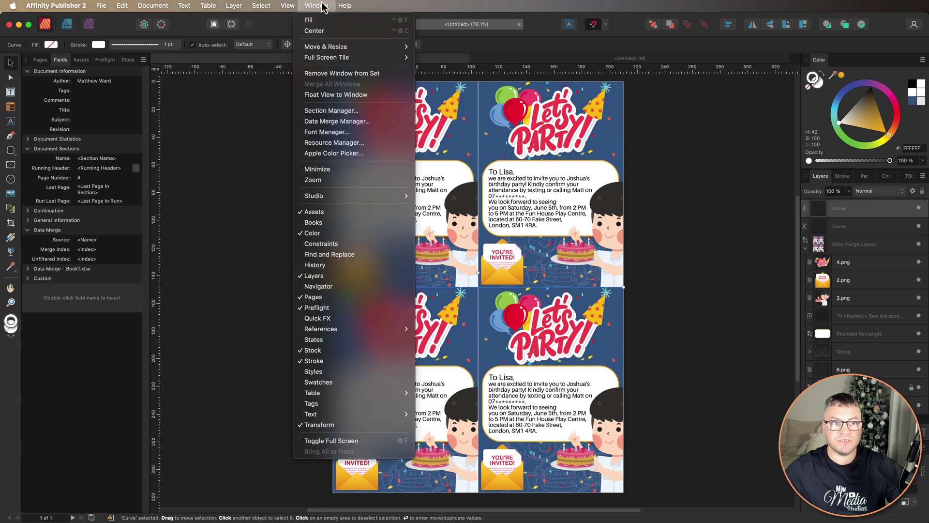
left_click(330, 121)
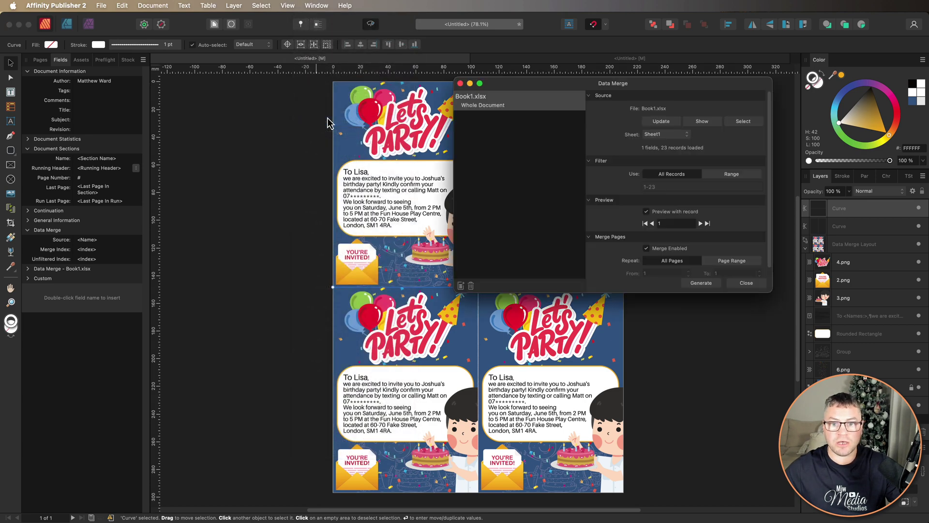
left_click(666, 125)
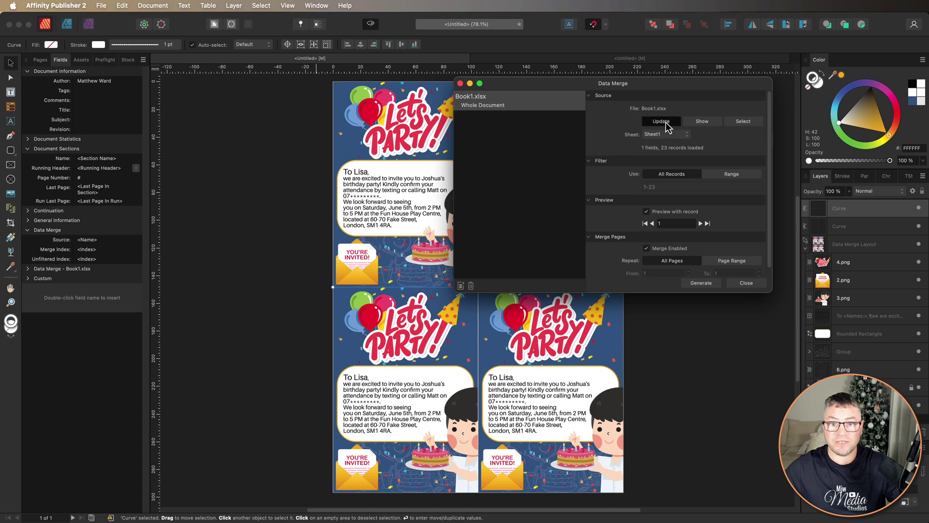
left_click(695, 286)
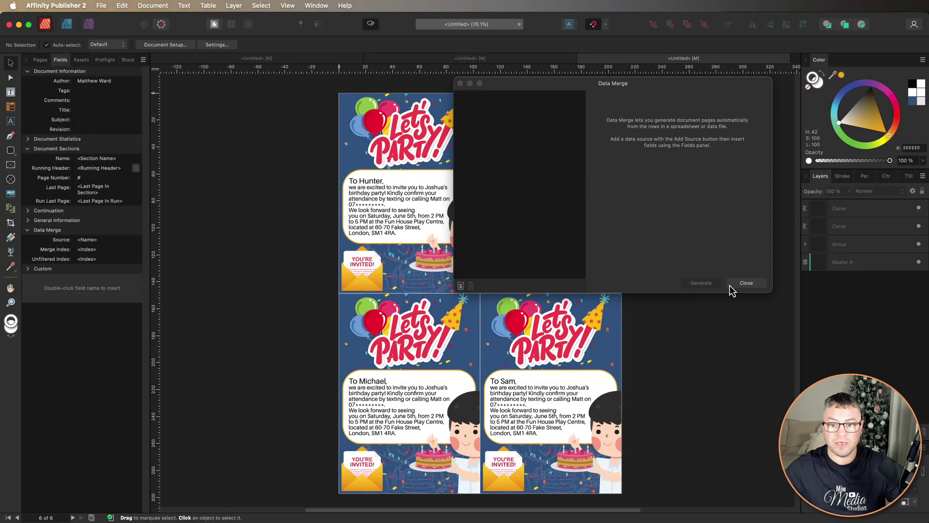
left_click(740, 284)
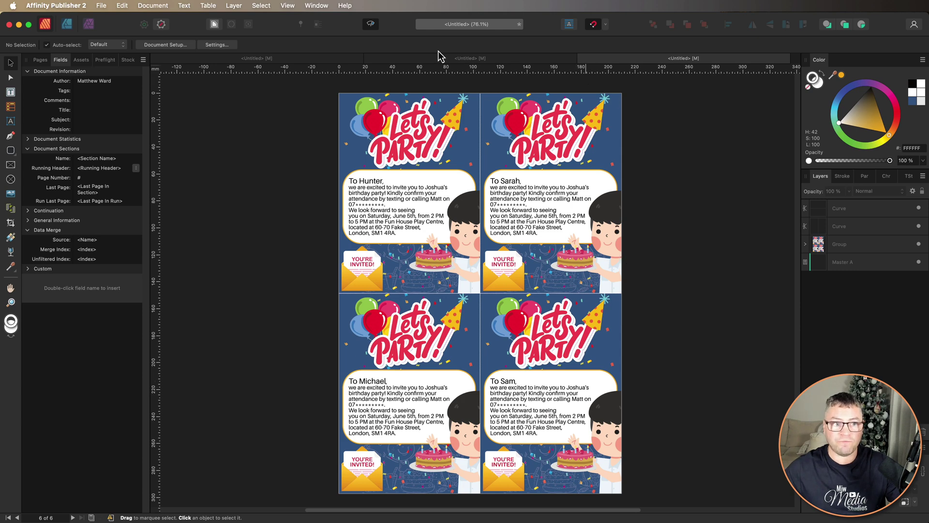
Close the earlier merged document with the blank fourth invitation space, keeping the template and the new merged document open
left_click(310, 62)
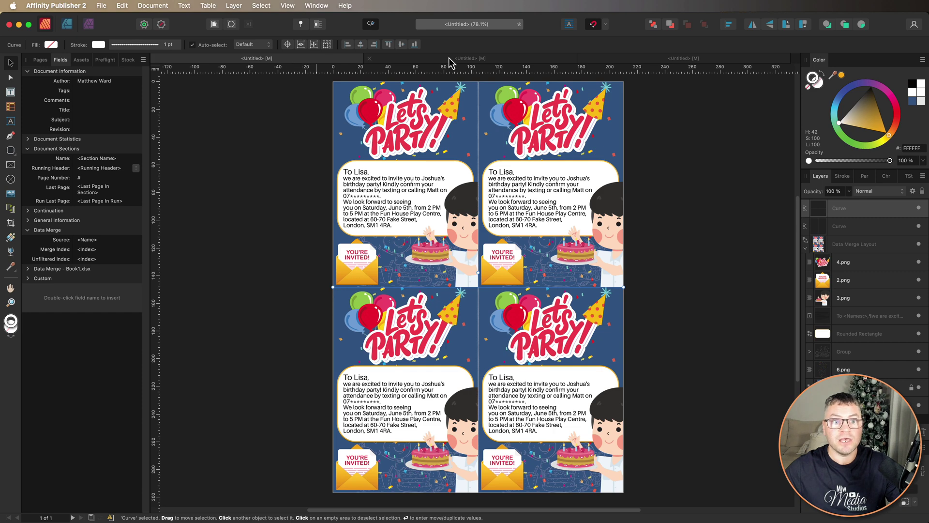
left_click(484, 62)
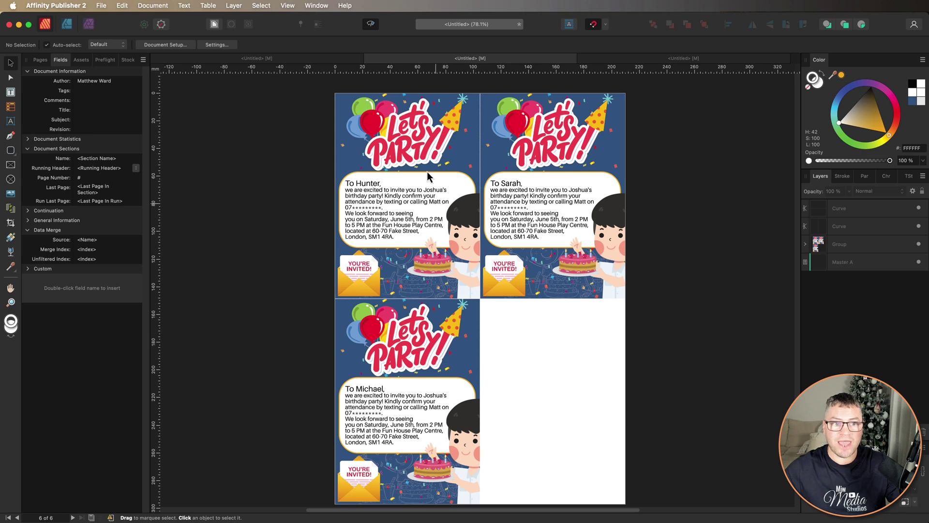
left_click(369, 58)
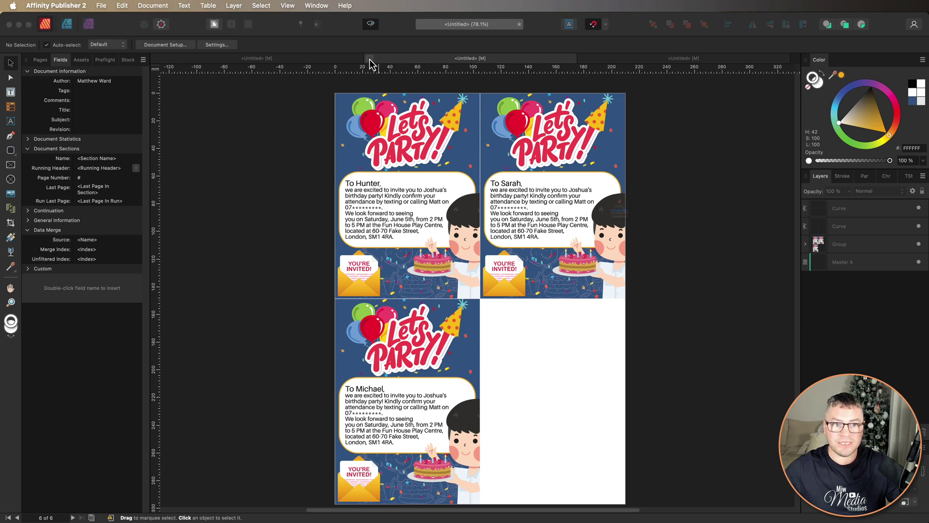
left_click(619, 244)
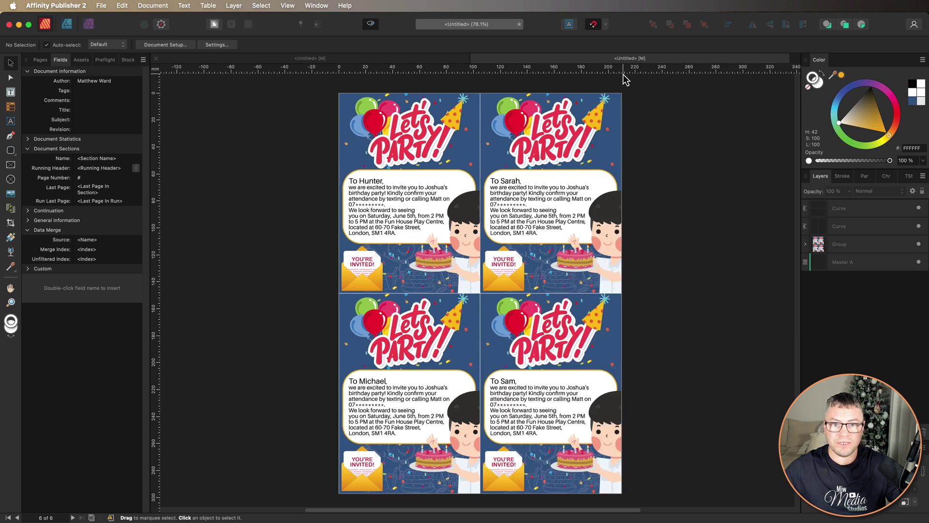
Review the new merged document's pages in the print preview and set the paper size to A4 Borderless
scroll(515, 354, "down", 2)
scroll(508, 300, "up", 2)
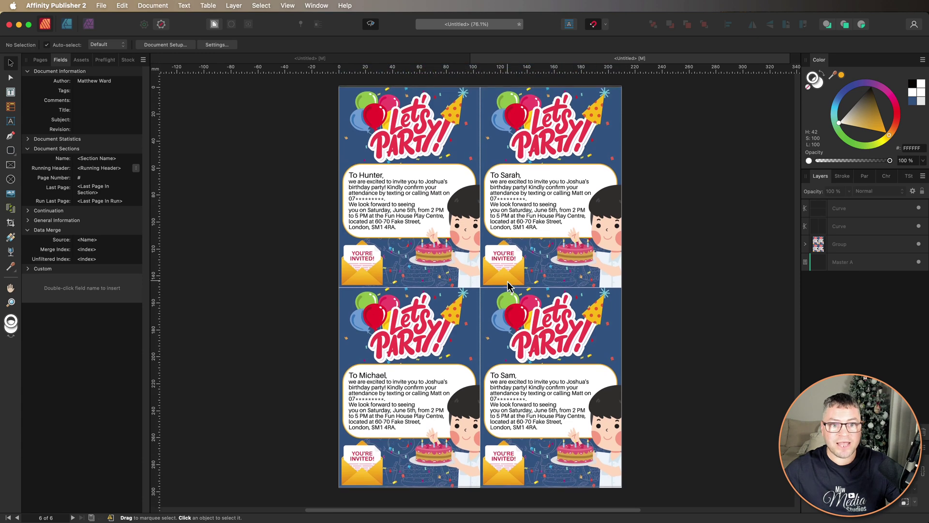
scroll(508, 280, "down", 1)
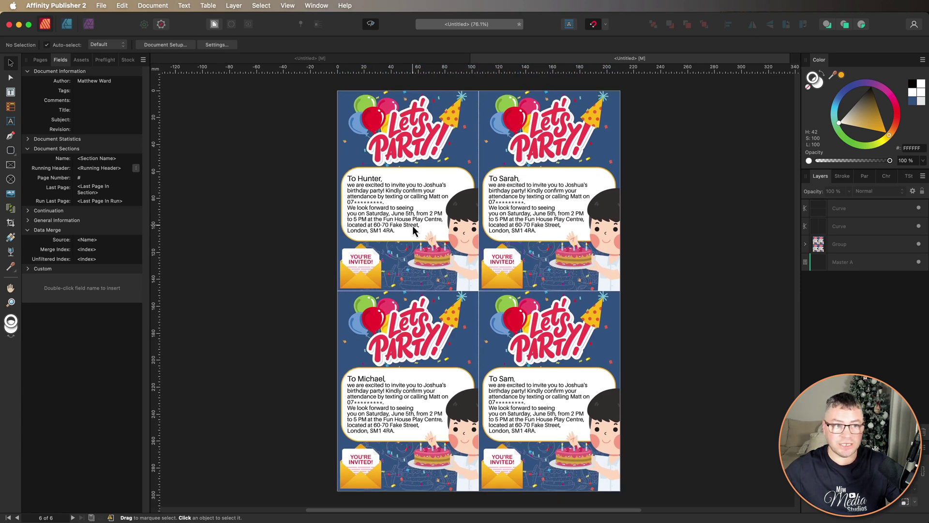
left_click(101, 6)
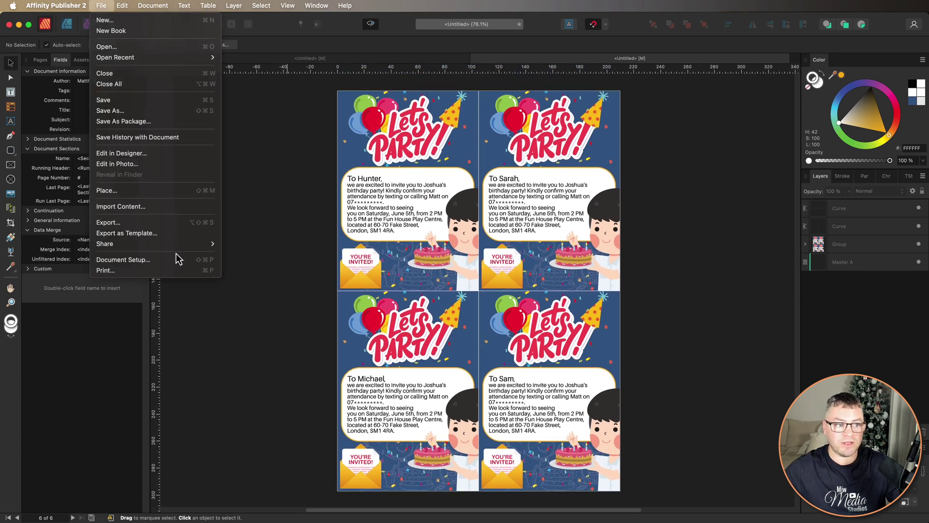
left_click(175, 270)
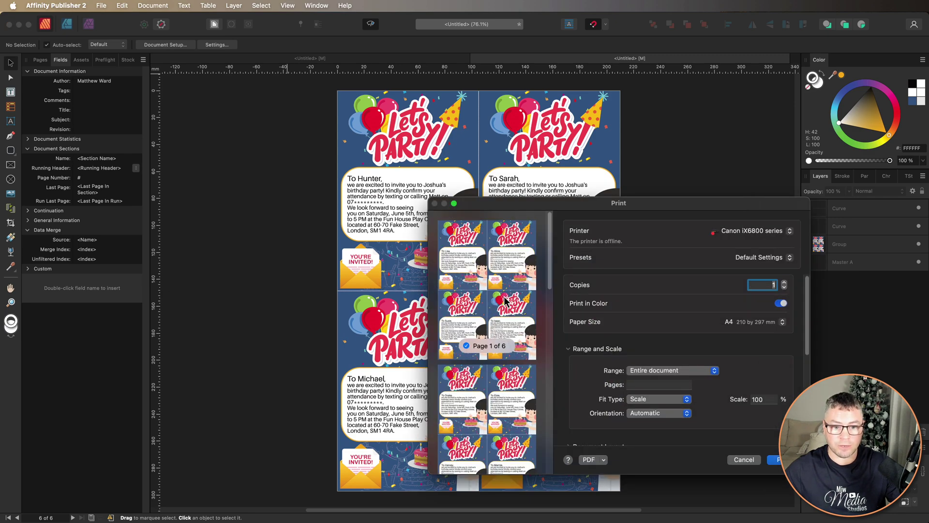
scroll(504, 296, "down", 10)
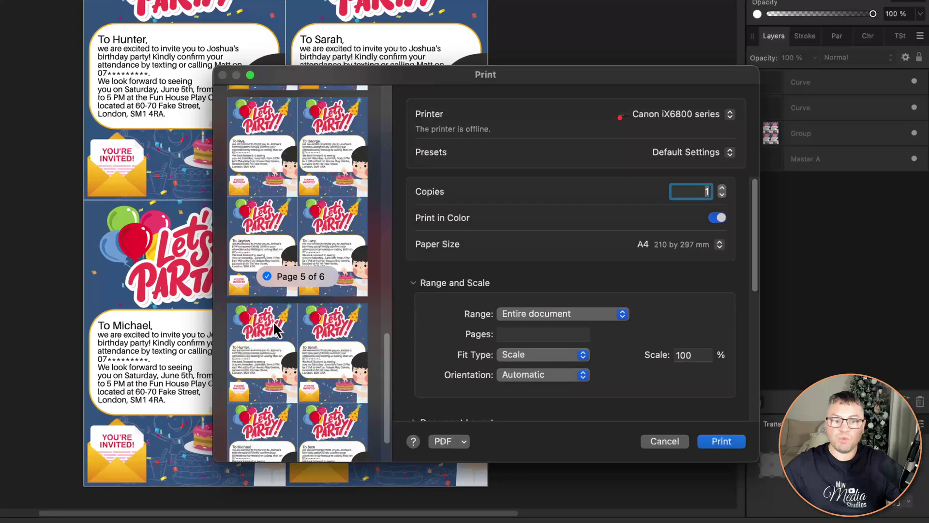
scroll(273, 321, "down", 2)
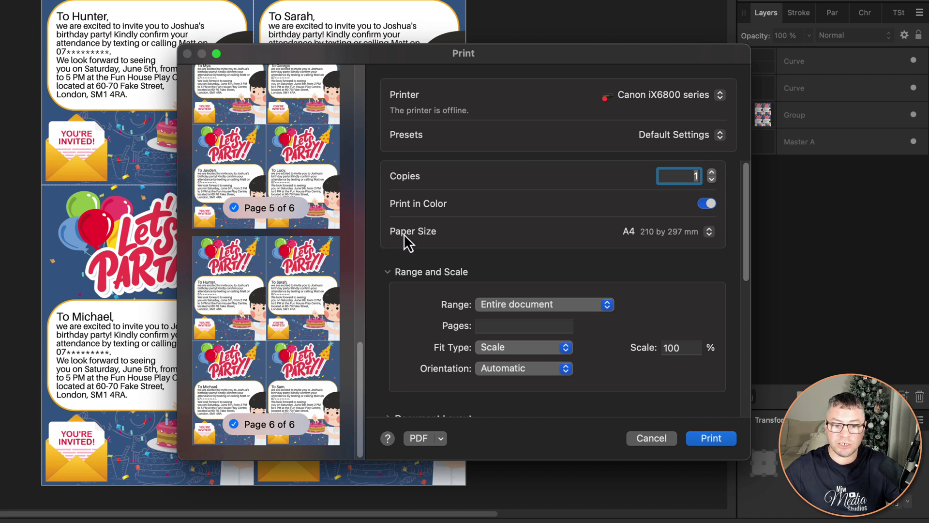
left_click(658, 232)
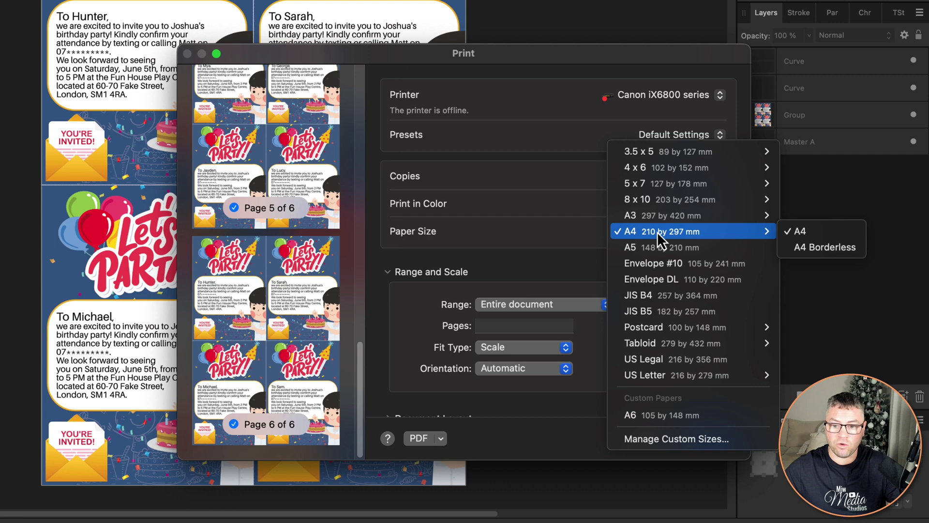
left_click(804, 247)
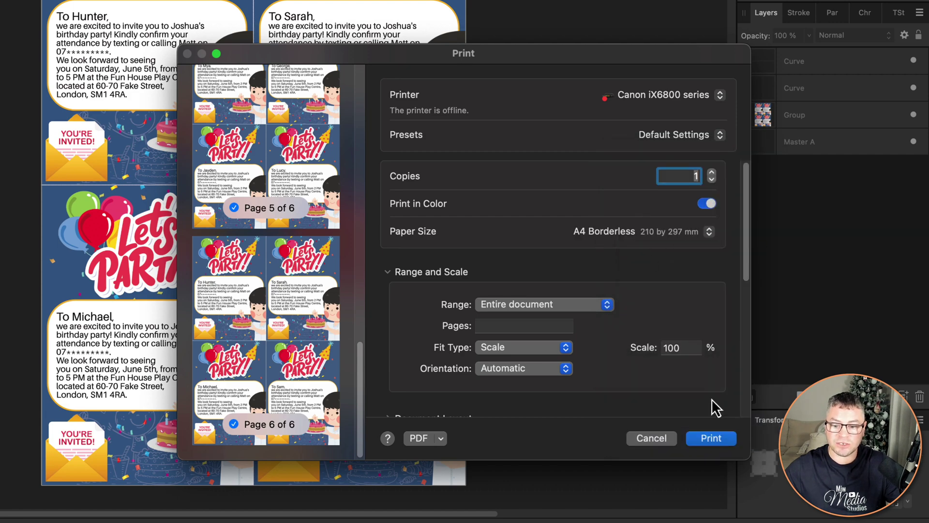